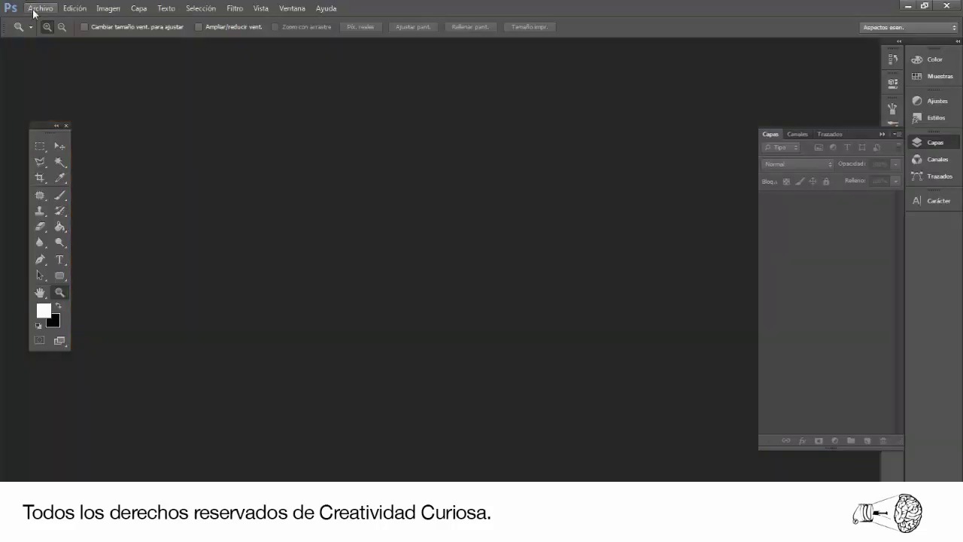
Step: Open model Double Exposure.jpg and Punta Cana.jpg together
click(40, 8)
click(38, 34)
click(233, 154)
click(293, 160)
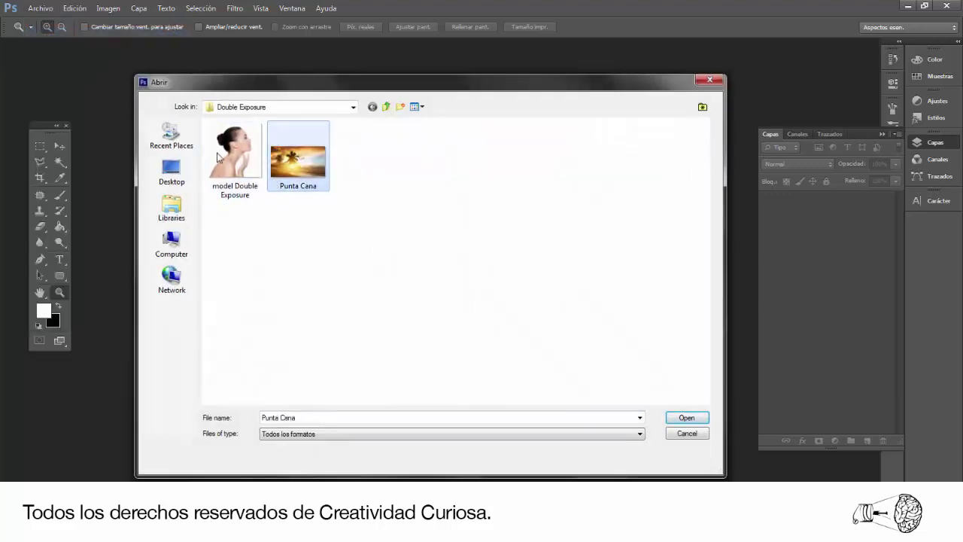
click(218, 155)
ctrl+click(297, 159)
click(685, 417)
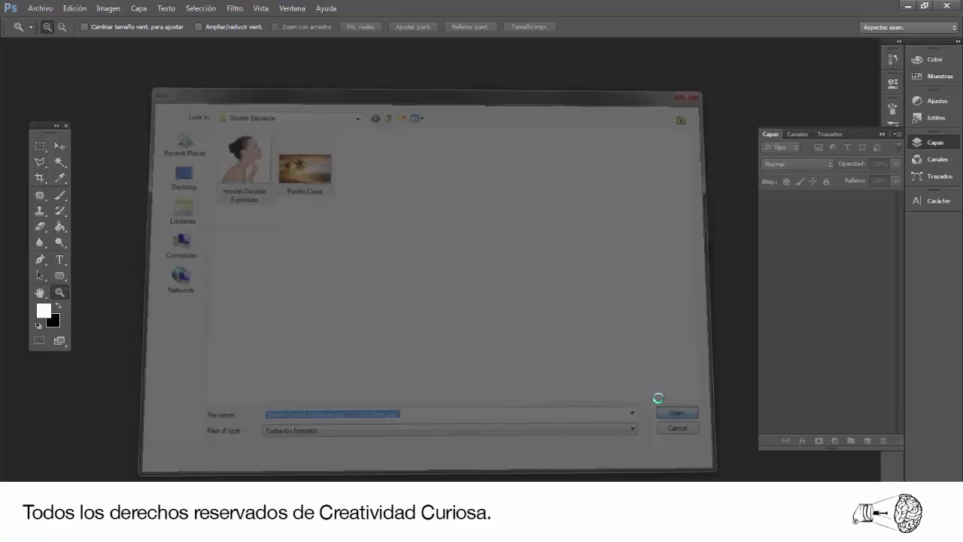
Step: Accept both missing-profile warnings without colour management and bring the portrait document forward
click(518, 254)
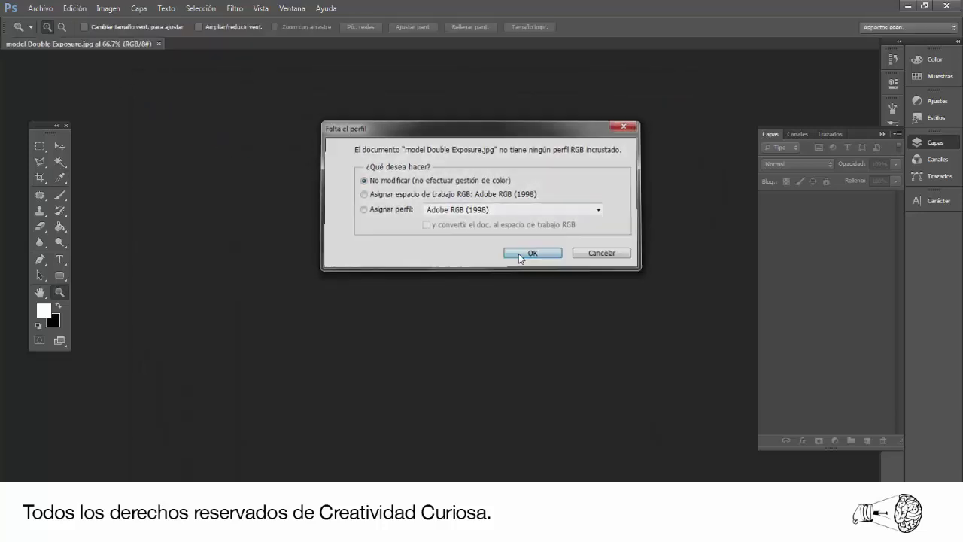
click(518, 254)
key(i)
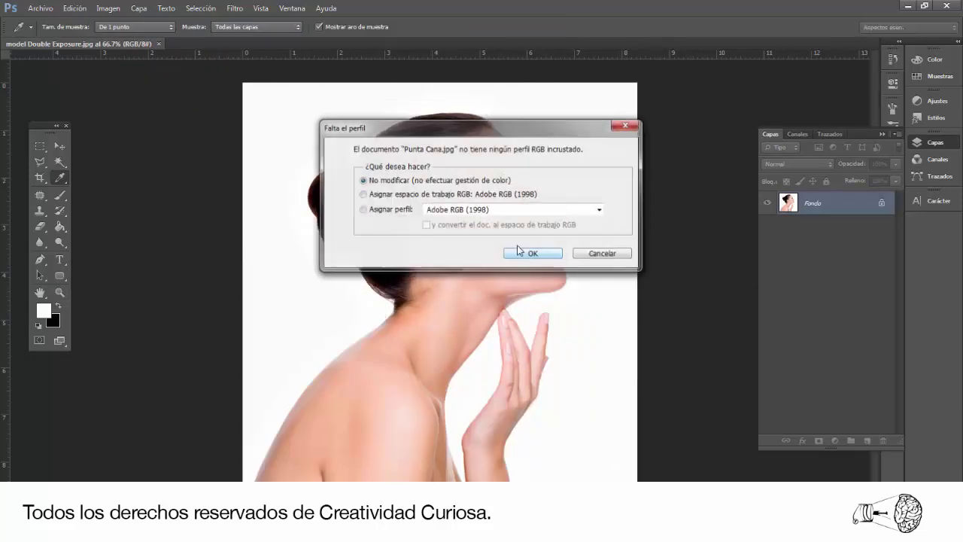
click(518, 253)
key(z)
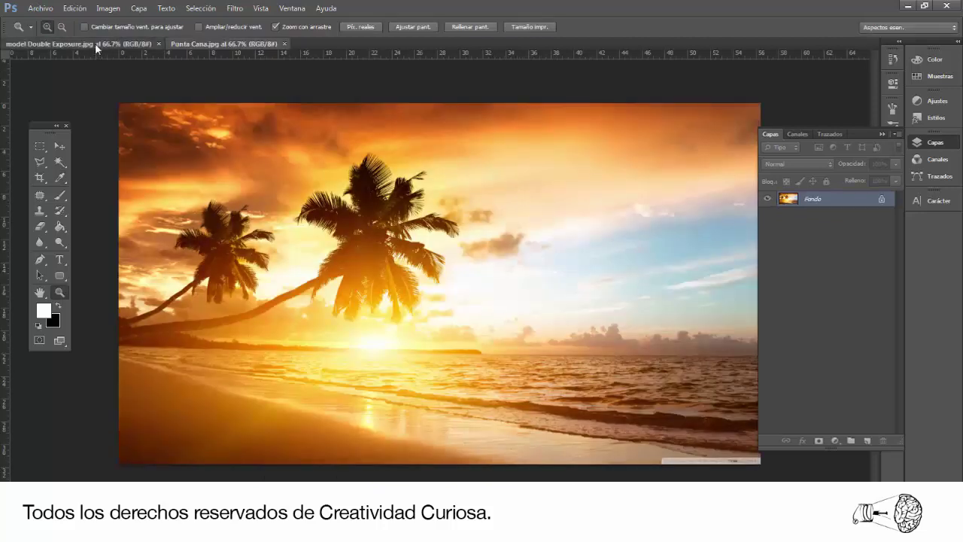
click(95, 43)
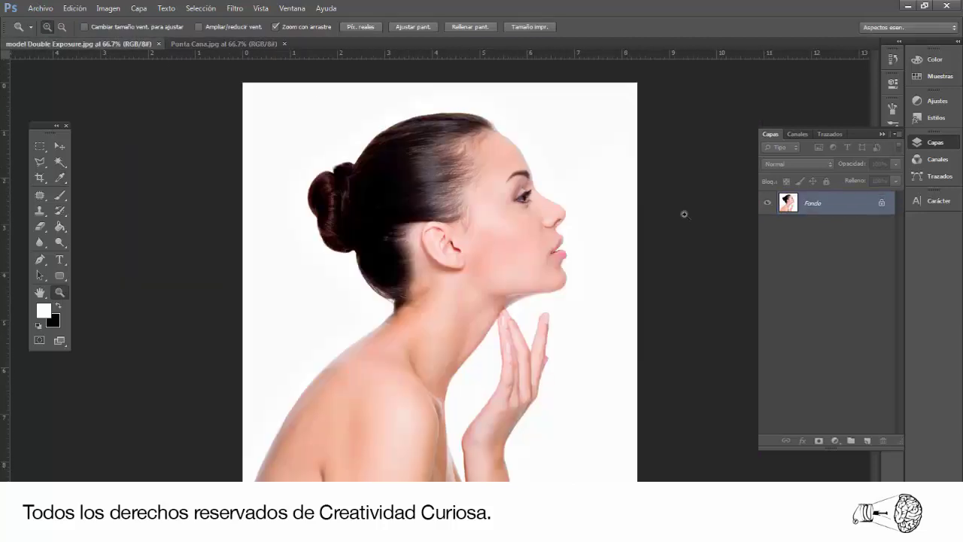
Step: Duplicate the blue Azul channel as Azul copia in the Channels panel
click(800, 133)
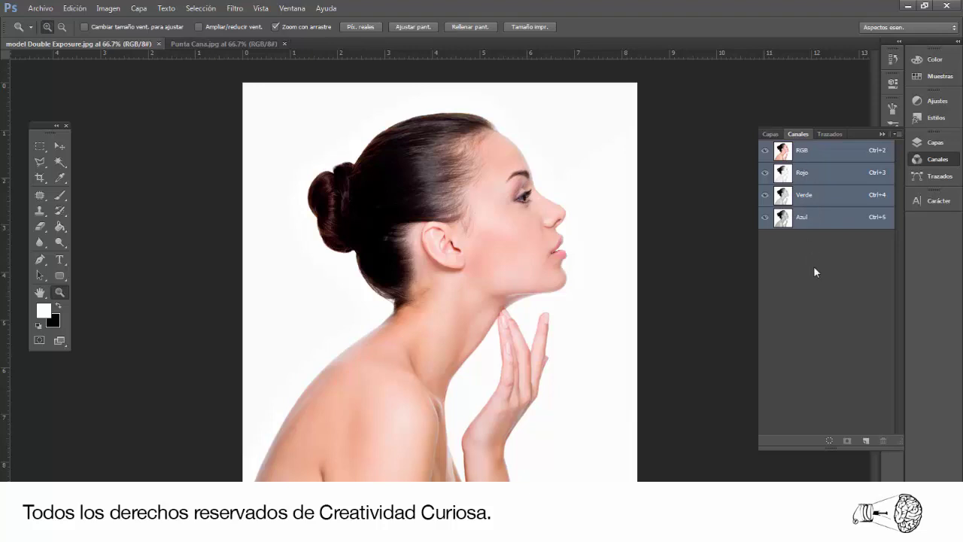
click(805, 220)
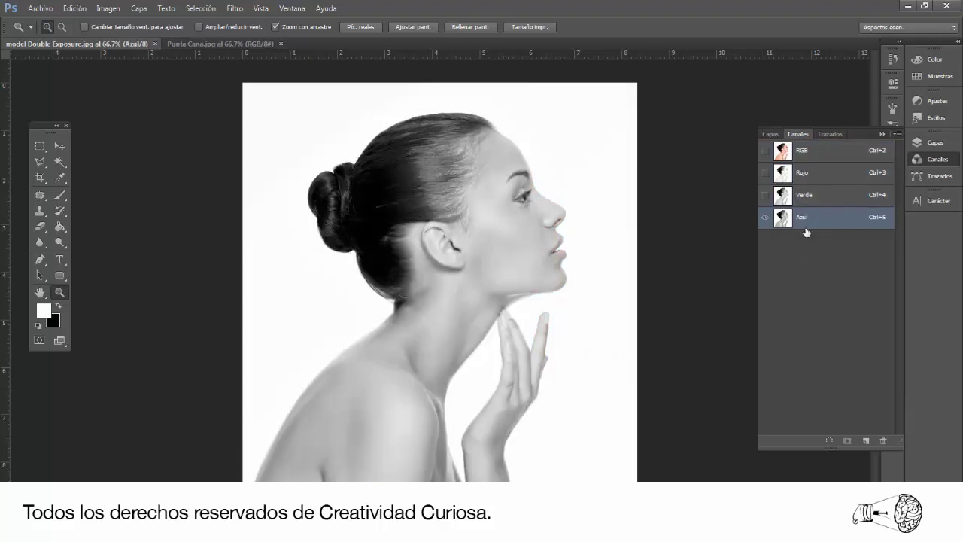
drag(807, 219, 871, 437)
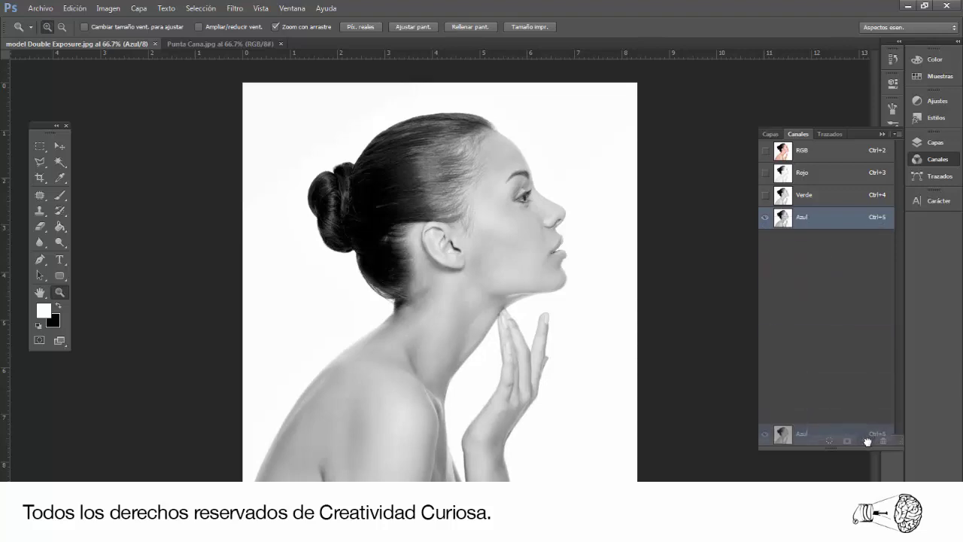
drag(868, 441, 866, 441)
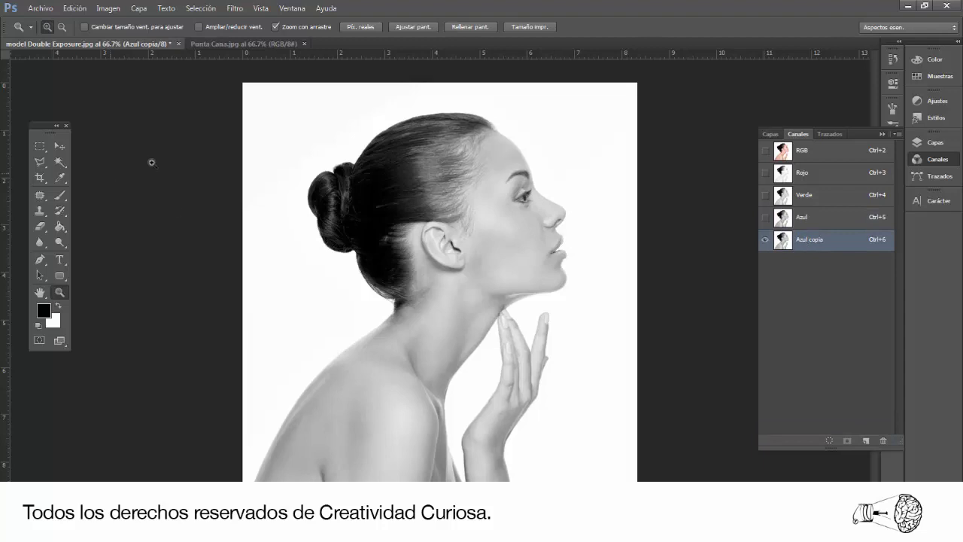
Step: Apply Levels 184, 0.28, 228 to Azul copia for a black silhouette
click(107, 8)
mouse_move(116, 38)
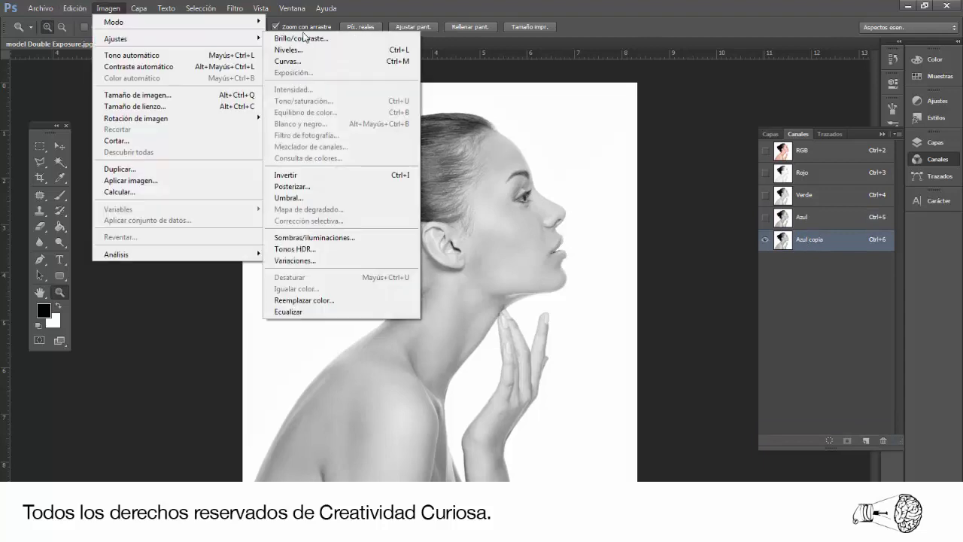
click(288, 50)
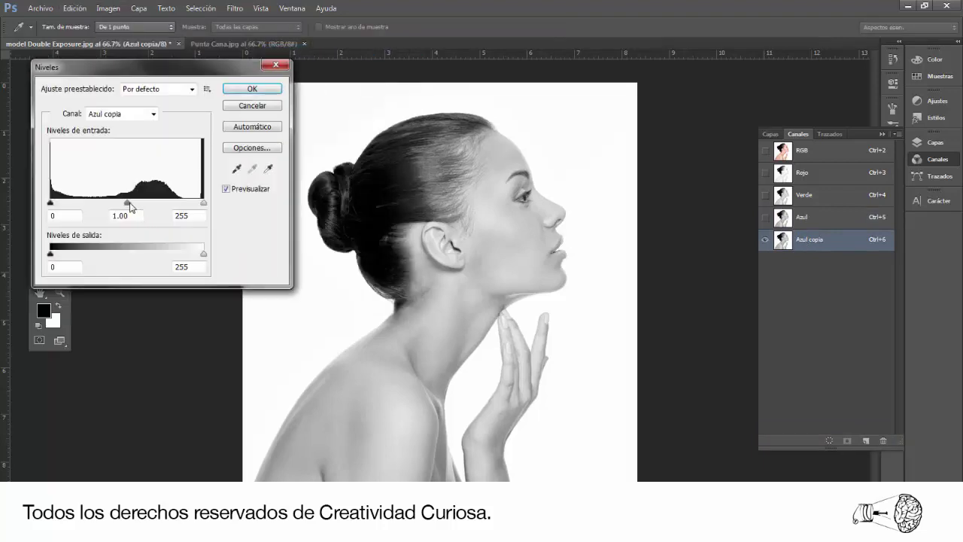
drag(130, 207, 187, 204)
drag(51, 204, 163, 219)
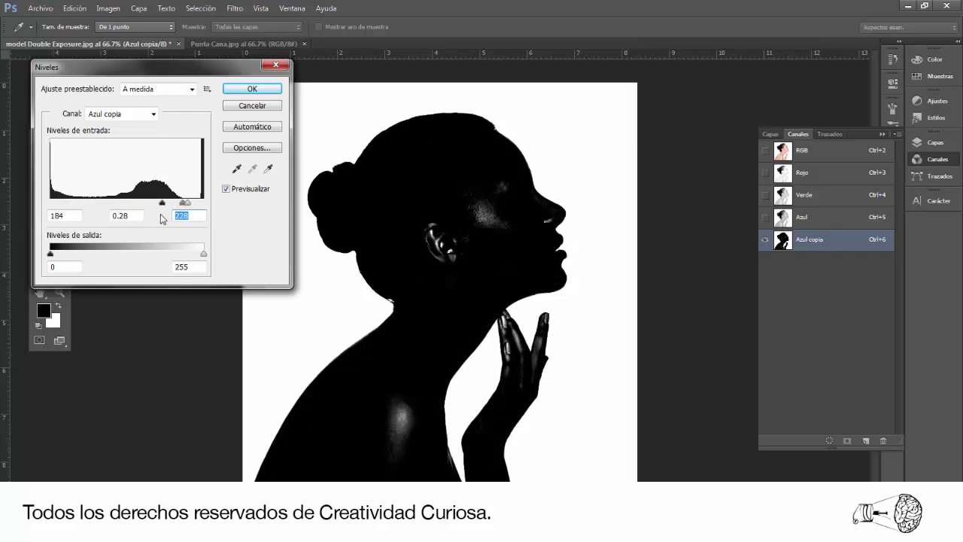
click(250, 91)
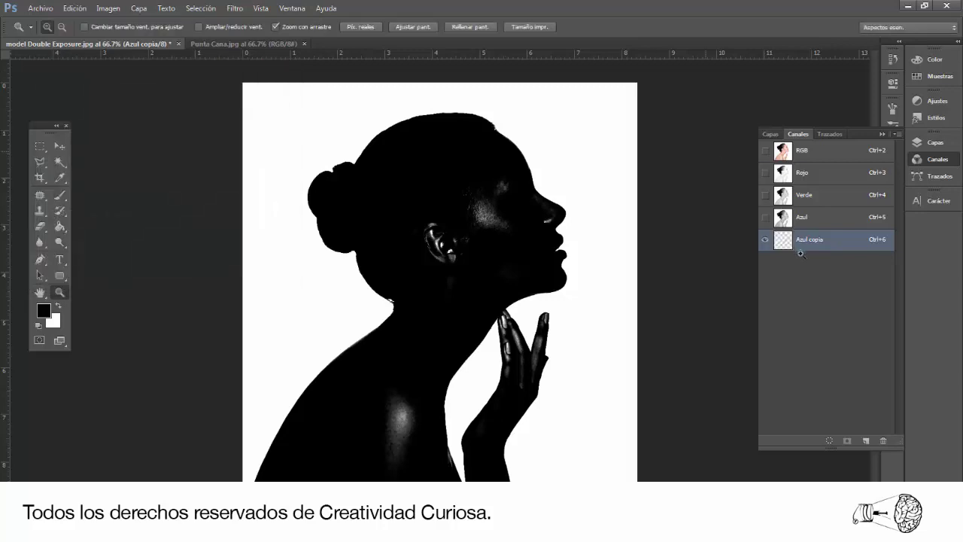
Step: Paint the ear, cheek, neck and lip highlights black on Azul copia
click(59, 195)
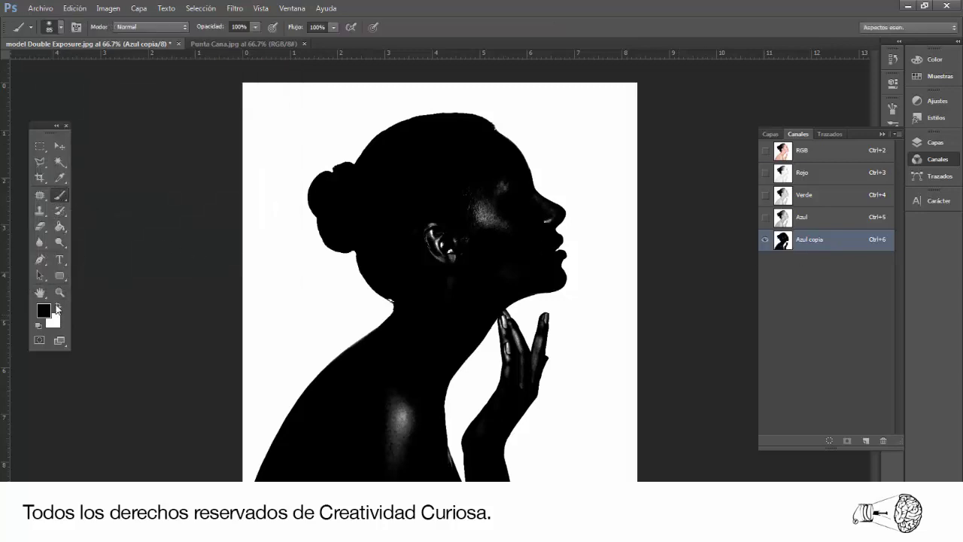
drag(431, 259, 440, 215)
drag(497, 225, 504, 161)
drag(441, 294, 398, 364)
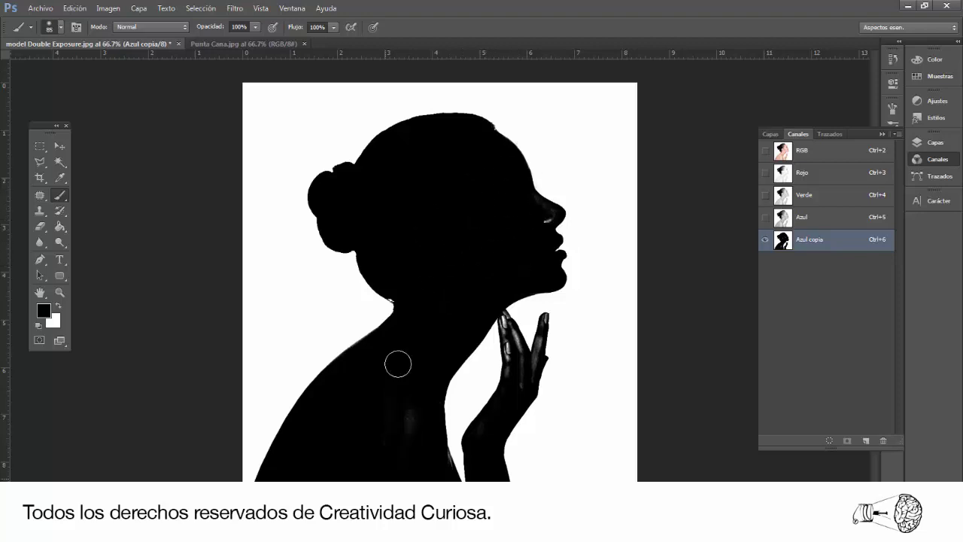
drag(533, 221, 545, 220)
Step: Use a smaller brush to paint the finger and fingertip highlights black
click(60, 27)
click(542, 214)
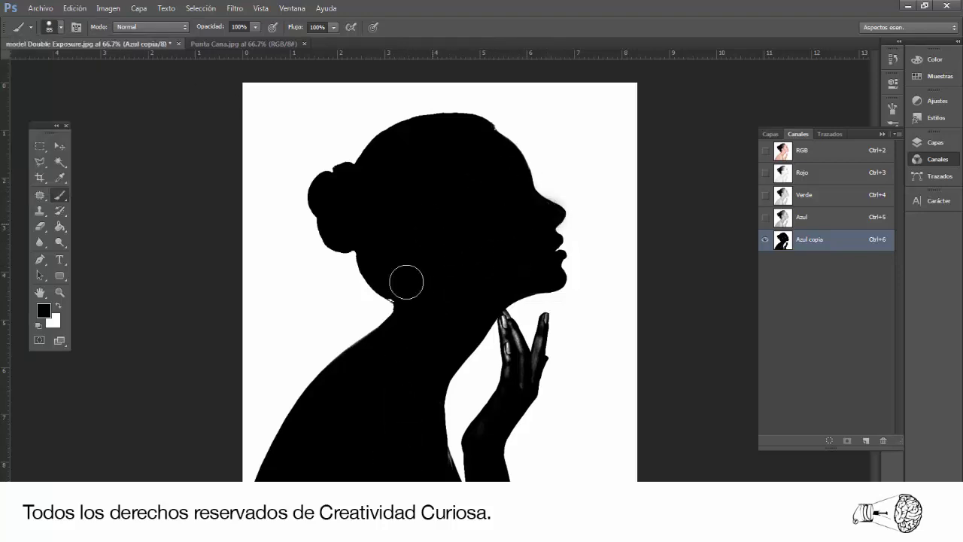
click(519, 349)
key(Return)
mouse_move(519, 361)
mouse_down()
mouse_move(477, 323)
mouse_move(471, 249)
mouse_up()
drag(572, 383, 592, 273)
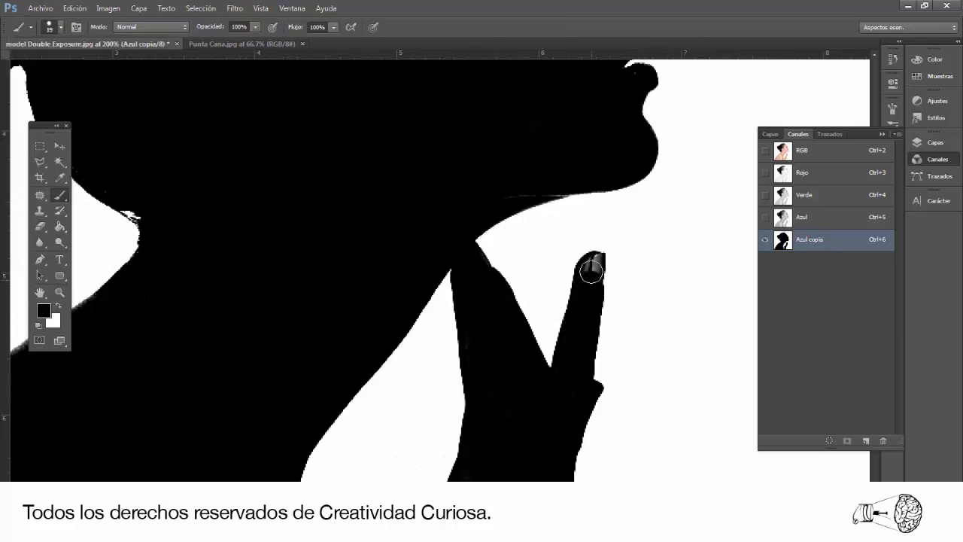
Step: Zoom out to the whole silhouette and return to the full-colour RGB composite
key(z)
key(ctrl+0)
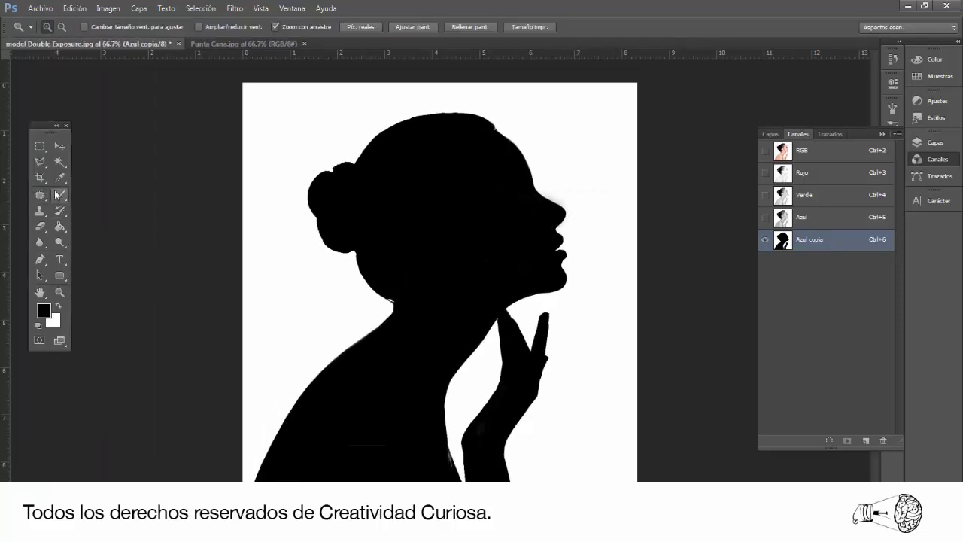
click(57, 194)
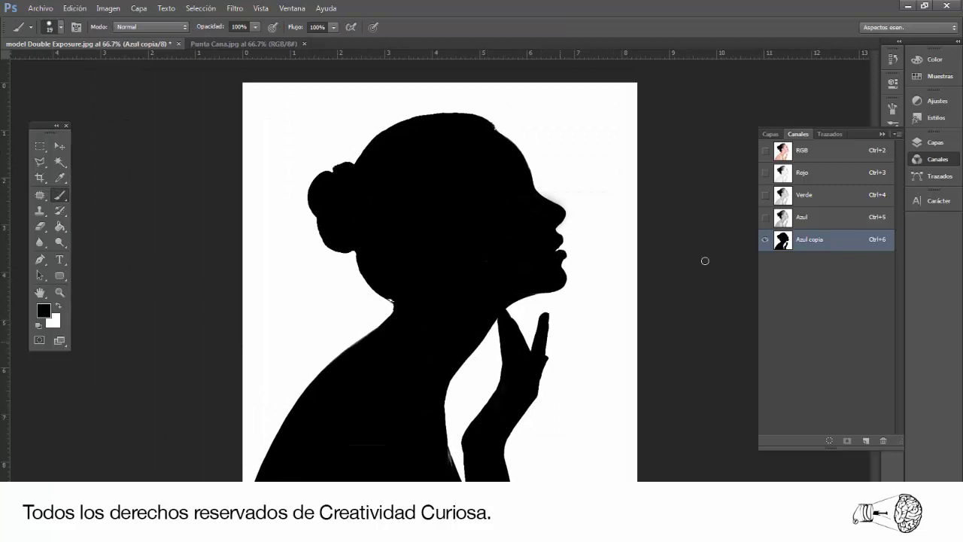
click(813, 161)
key(x)
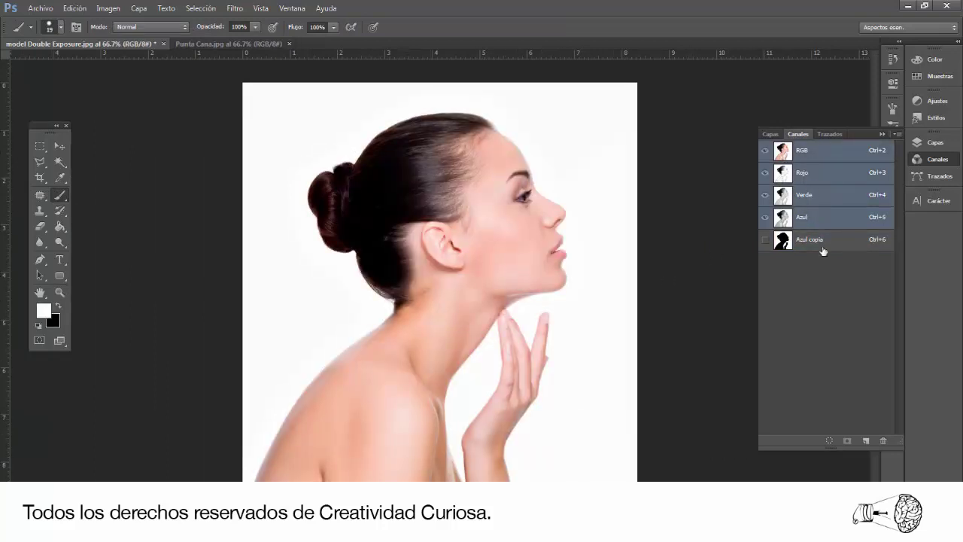
Step: Load Azul copia as a selection, invert it, and copy the figure to Capa 1
ctrl+click(784, 241)
click(771, 134)
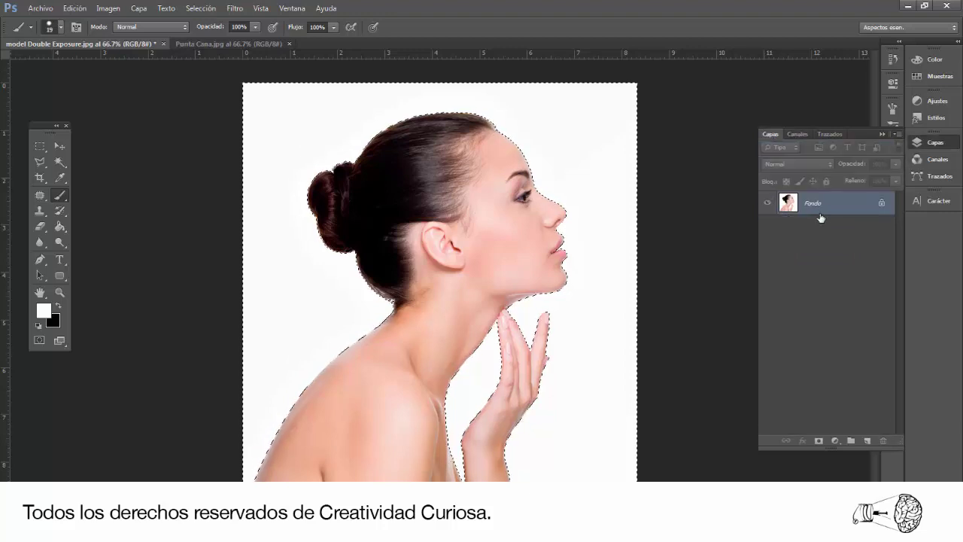
click(200, 8)
click(209, 58)
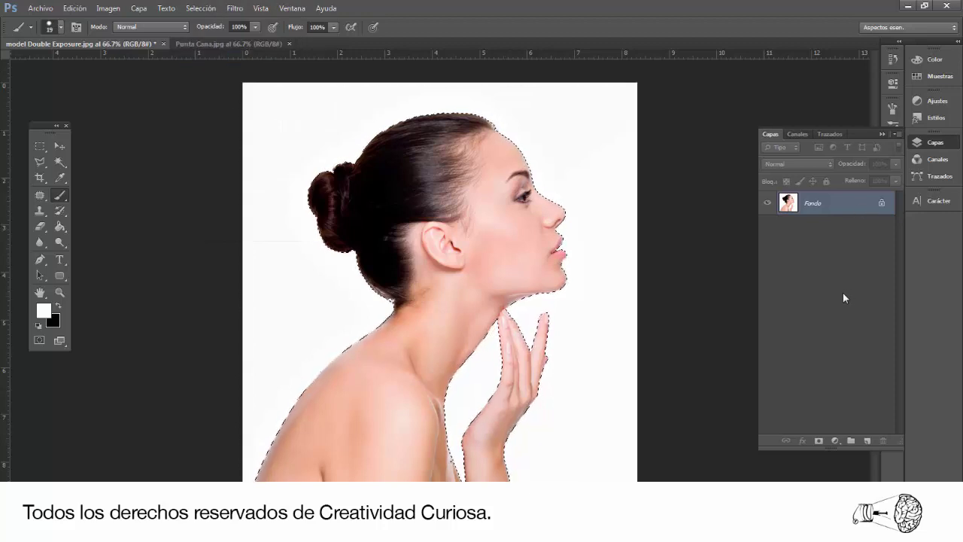
key(ctrl+j)
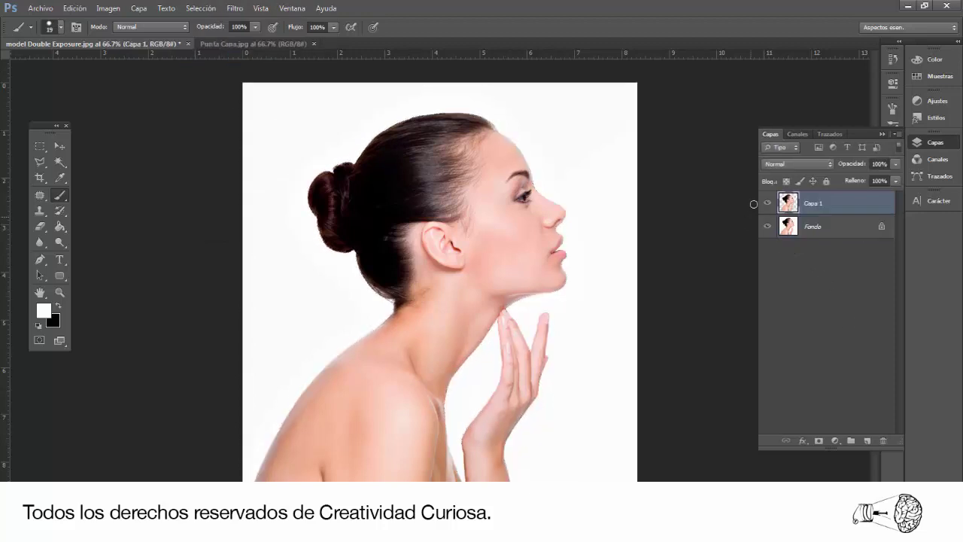
Step: Add a new layer Capa 2 above Fondo and fill it white
click(818, 230)
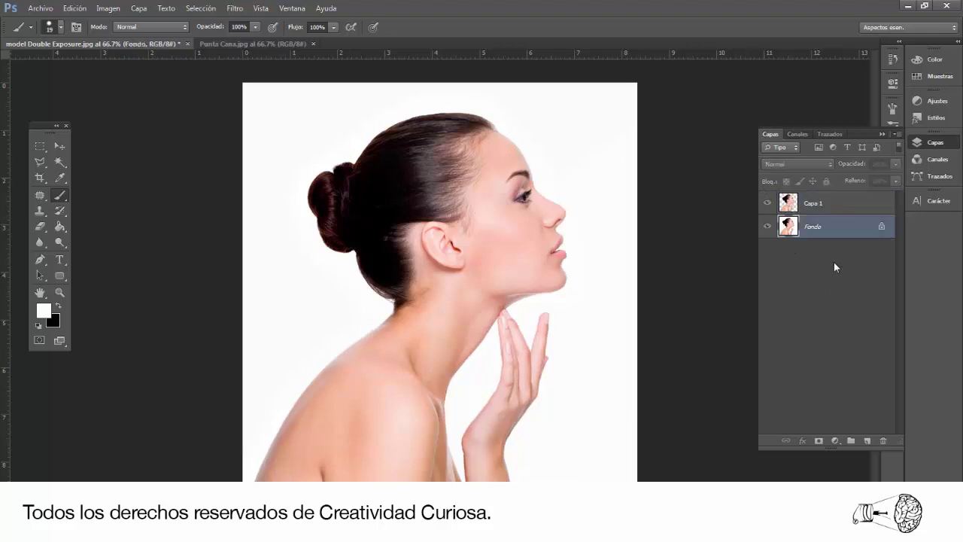
click(867, 440)
click(60, 227)
click(382, 218)
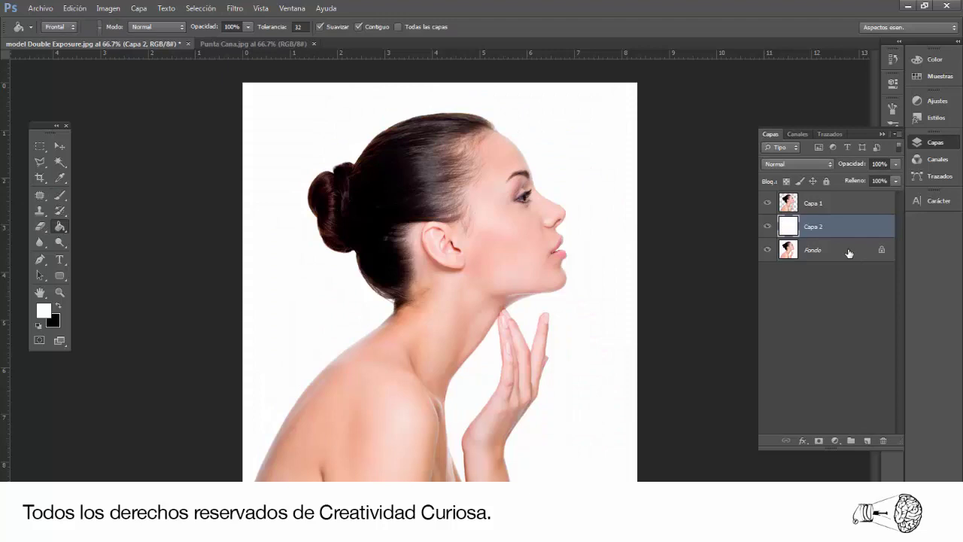
Step: Convert Fondo into an editable layer, select Capa 1, and show Punta Cana.jpg
double_click(848, 253)
key(Return)
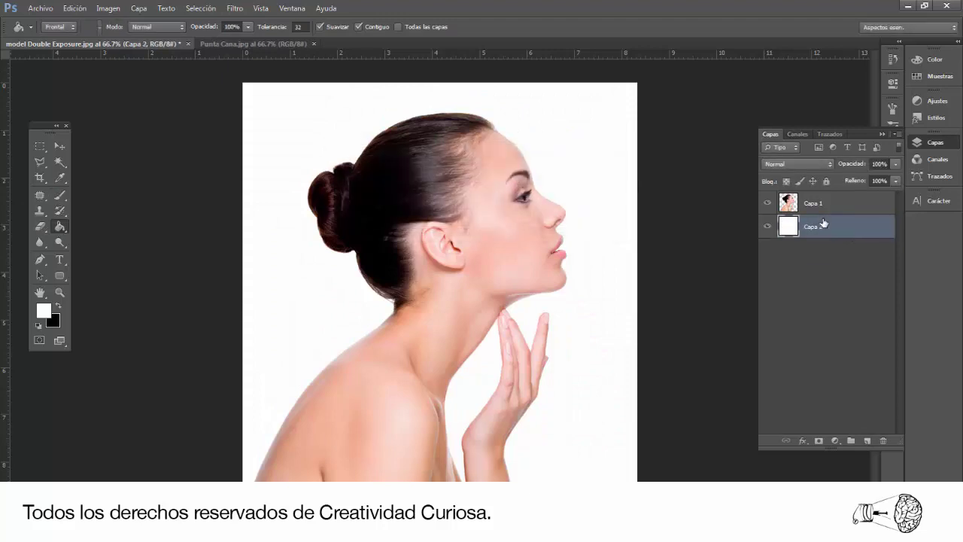
click(826, 206)
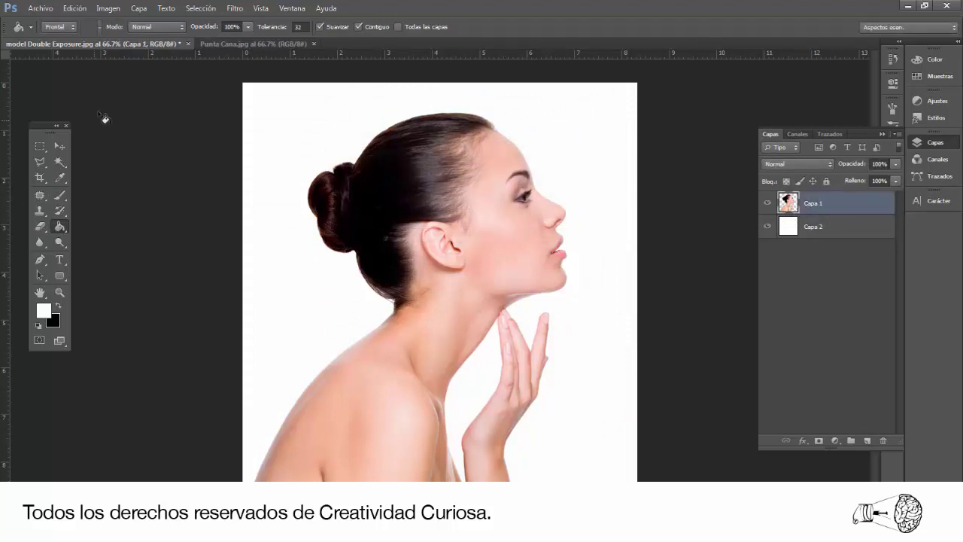
click(217, 42)
Step: Paste the whole beach photo into the portrait as Capa 3, scaled to about 118.7%
key(m)
drag(111, 83, 767, 438)
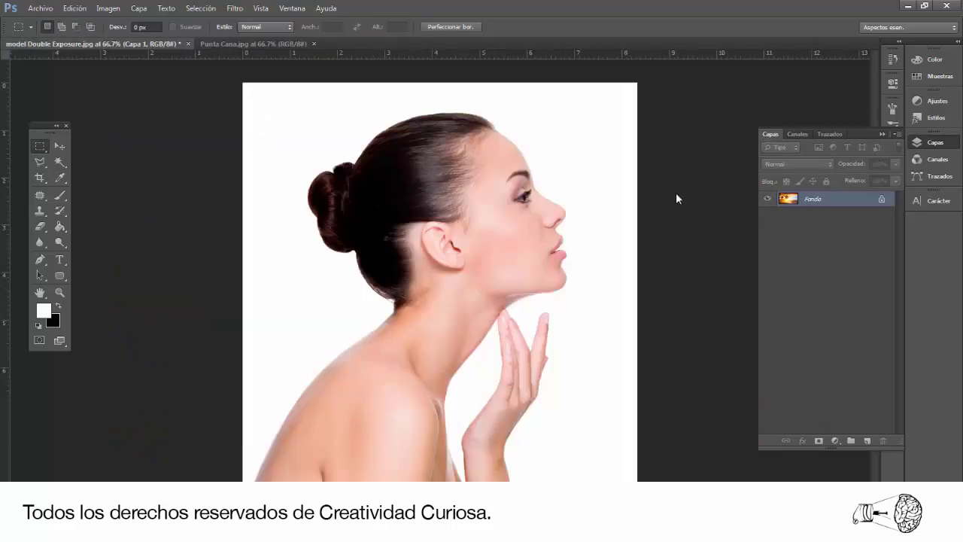
click(79, 42)
key(ctrl+v)
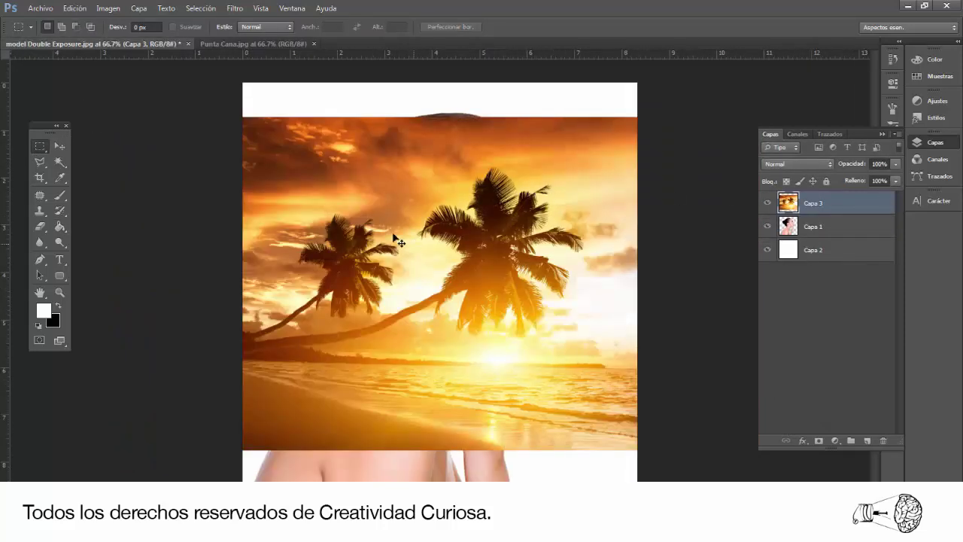
key(ctrl+t)
drag(242, 117, 124, 55)
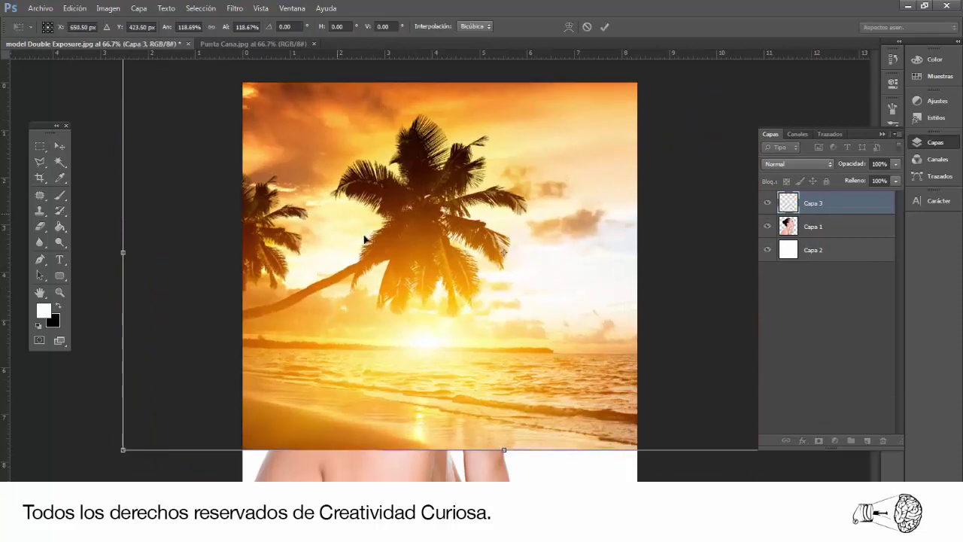
drag(340, 211, 376, 252)
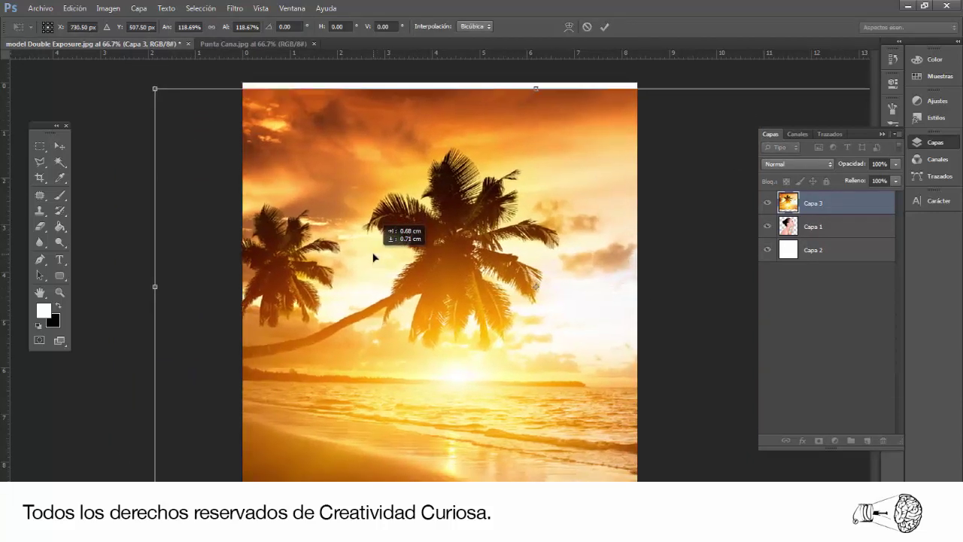
key(Return)
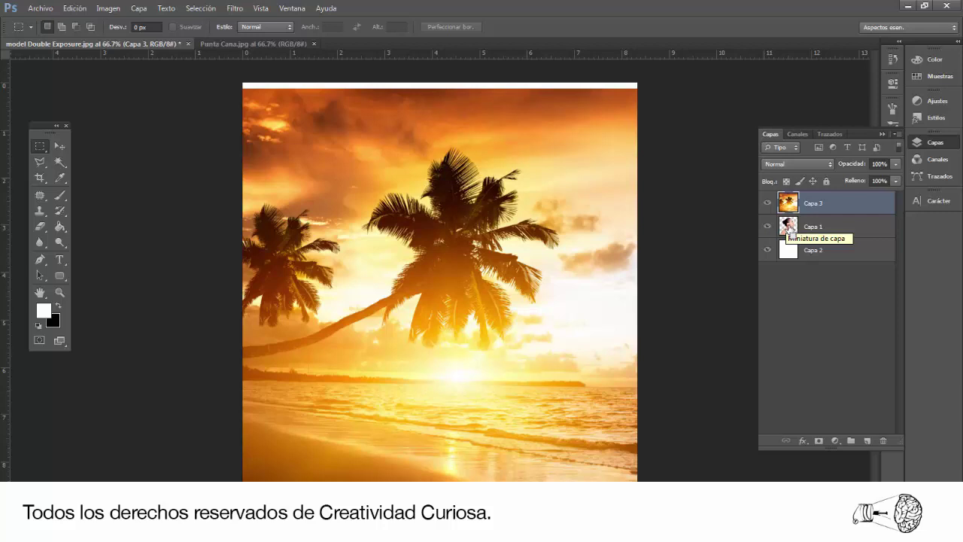
Step: Mask Capa 3's beach sunset with Capa 1's silhouette selection
ctrl+click(787, 226)
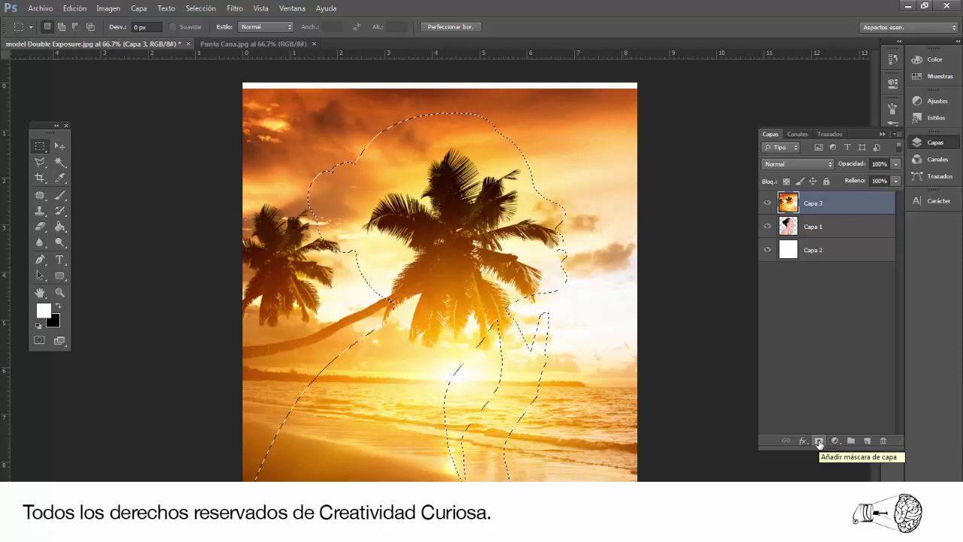
click(820, 440)
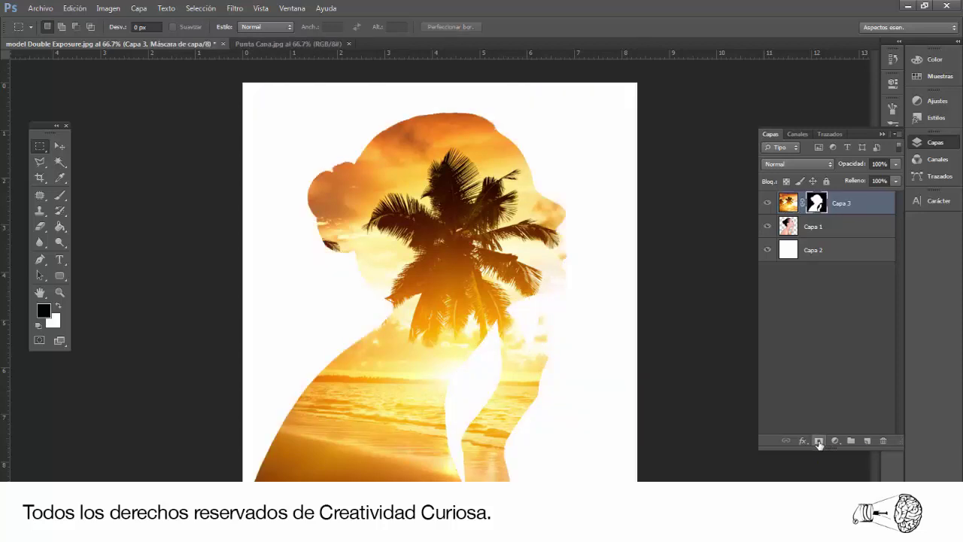
click(820, 227)
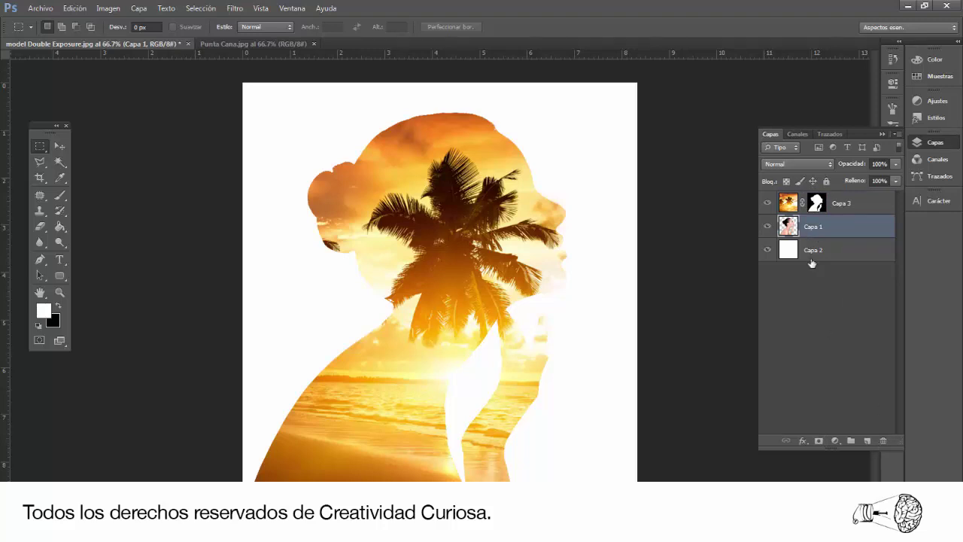
Step: Duplicate Capa 1 as Capa 1 copia above Capa 3 and desaturate it
drag(813, 233, 869, 441)
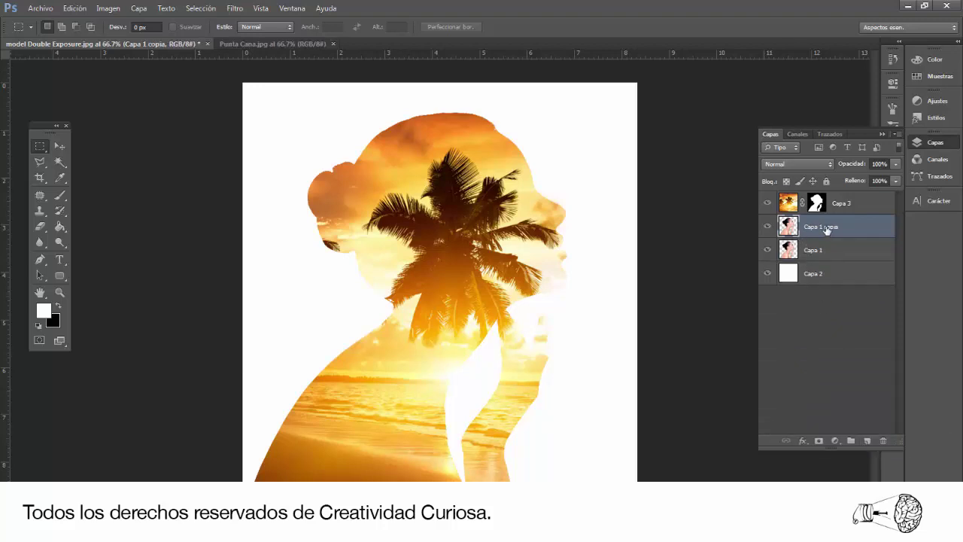
drag(827, 230, 831, 201)
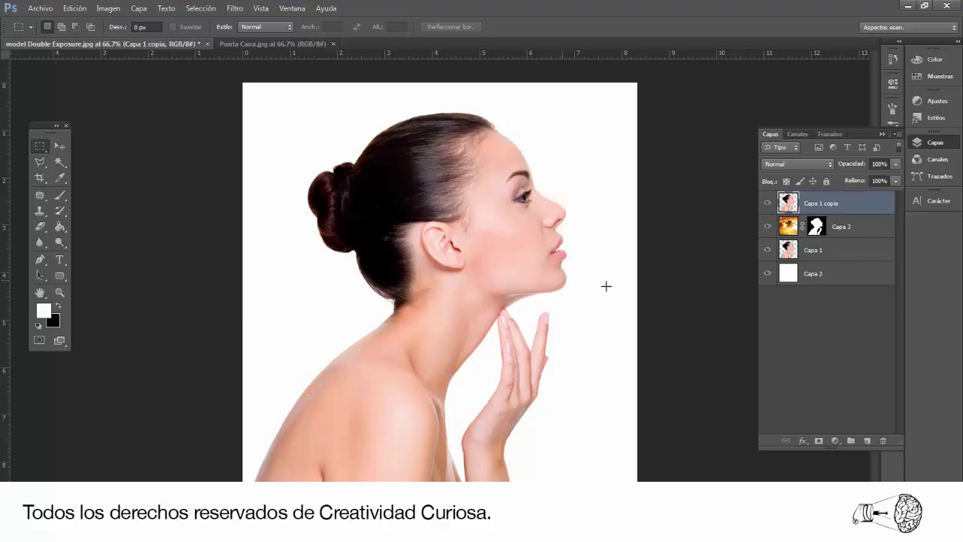
click(109, 8)
mouse_move(115, 39)
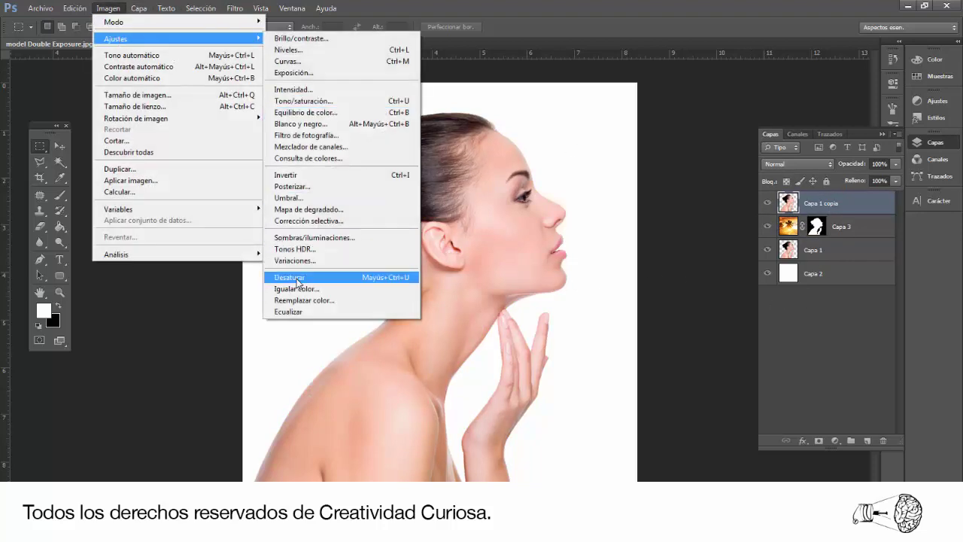
click(300, 277)
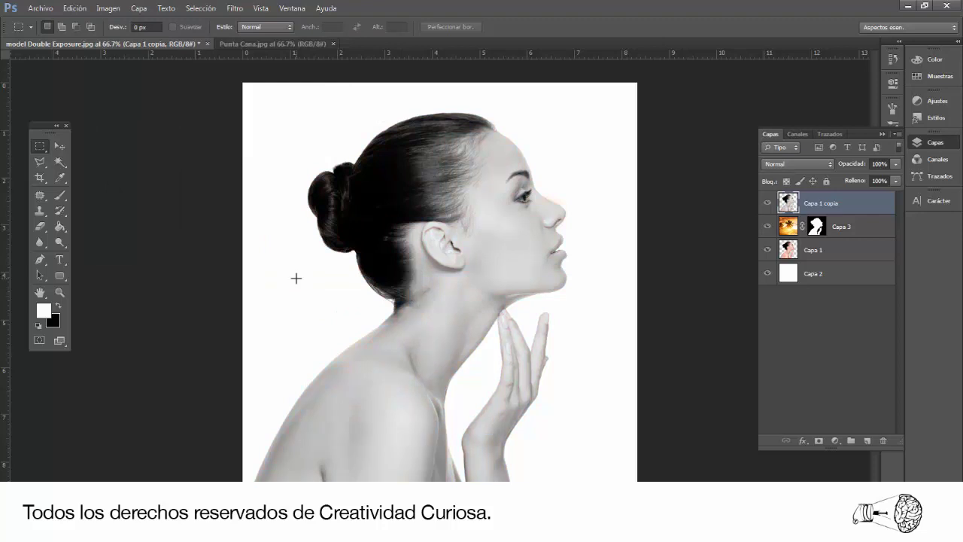
click(786, 163)
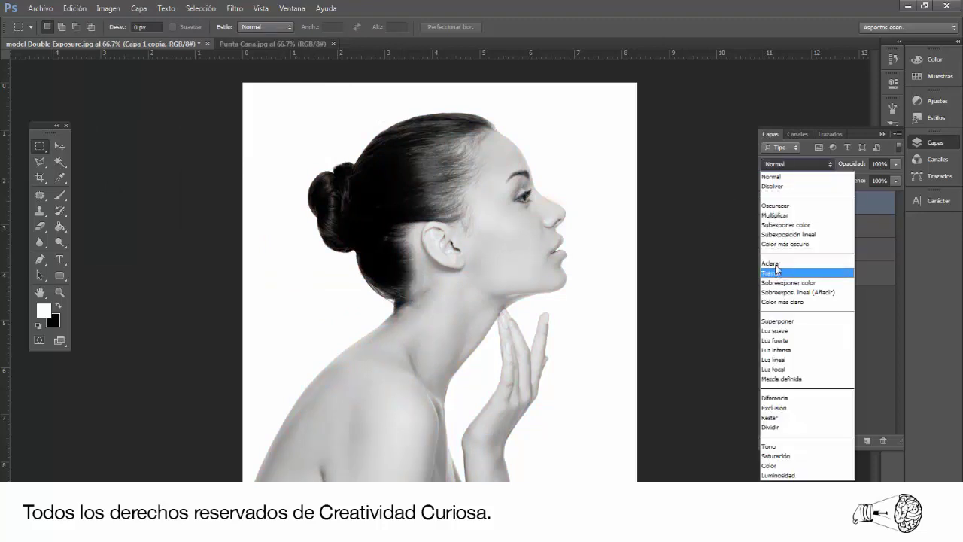
Step: Set Capa 1 copia to Multiply blending and give it a white layer mask
click(775, 215)
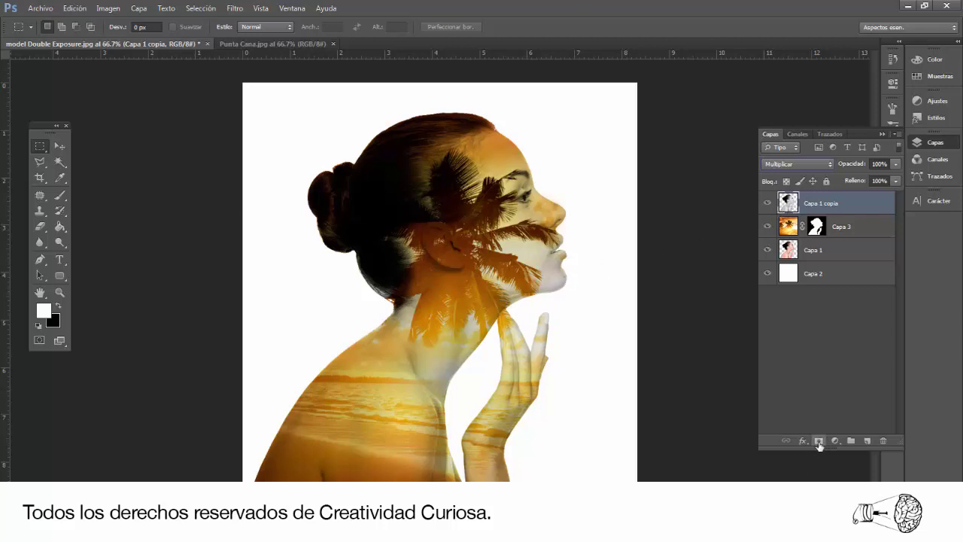
click(820, 441)
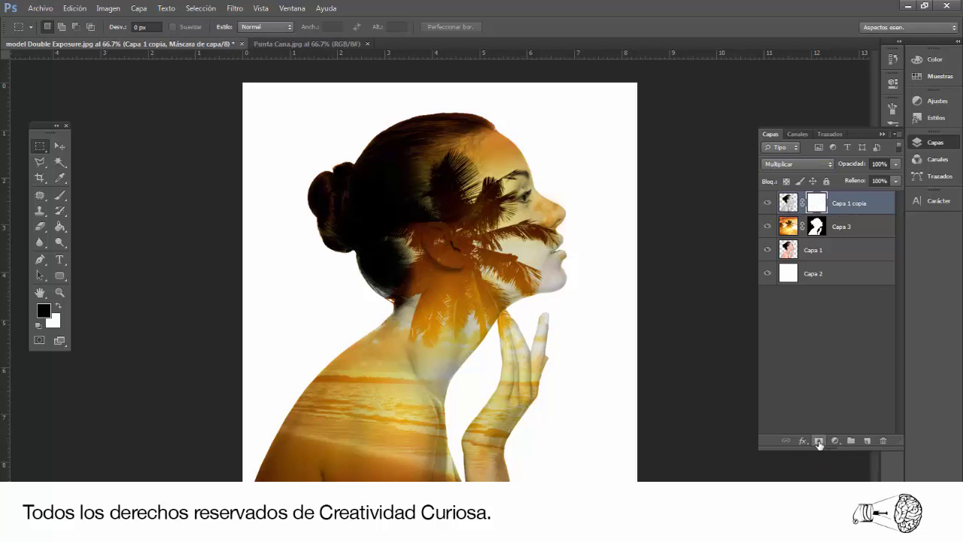
click(61, 195)
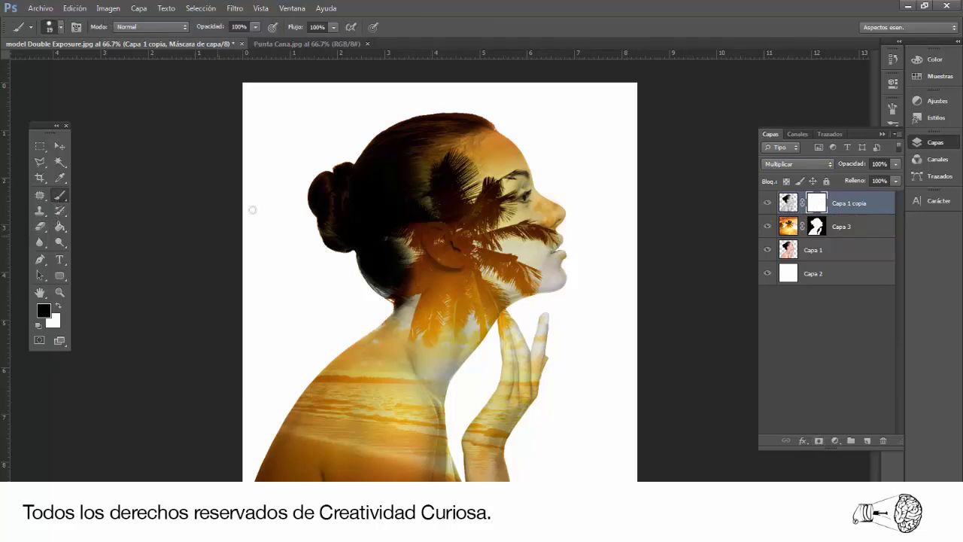
Step: Set the brush to 166 px with 0% hardness and unlink Capa 3's mask
click(61, 28)
click(76, 63)
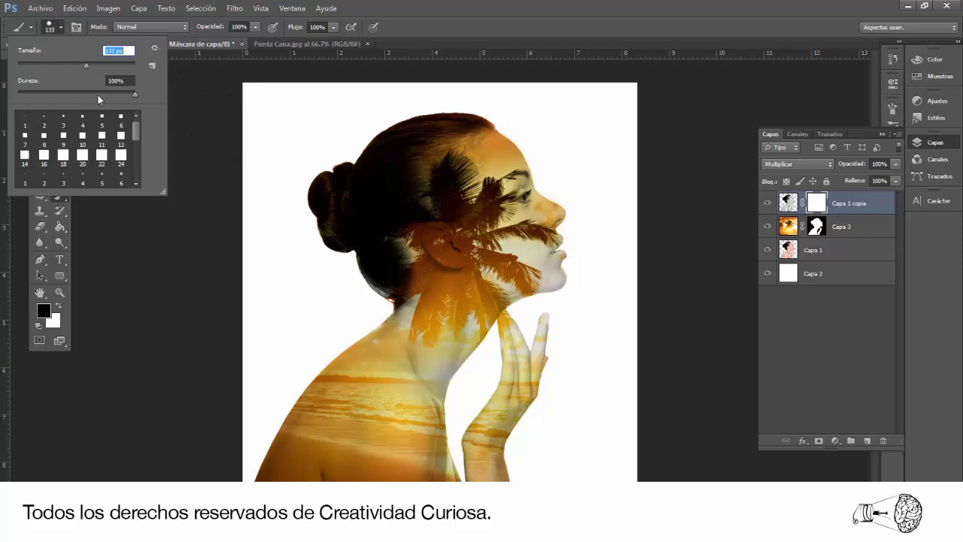
click(118, 93)
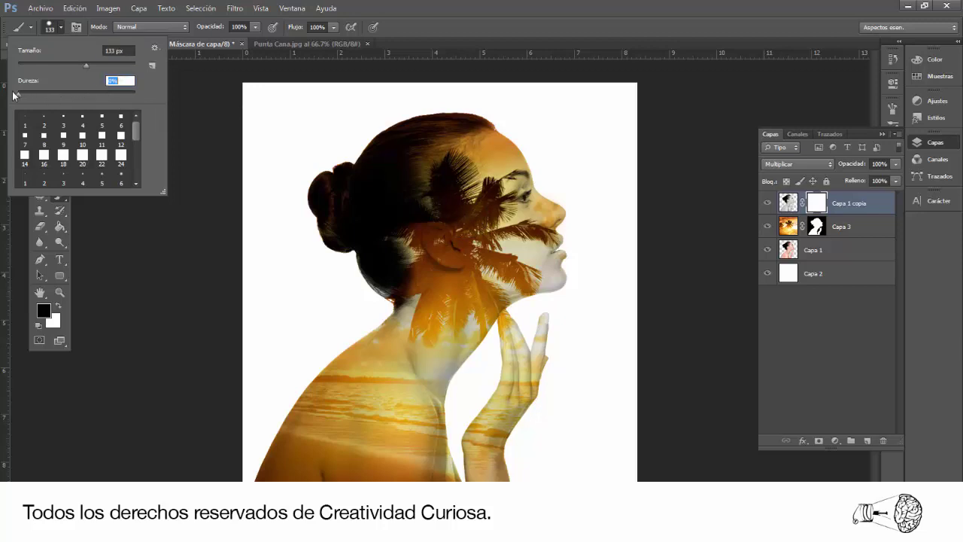
key(Return)
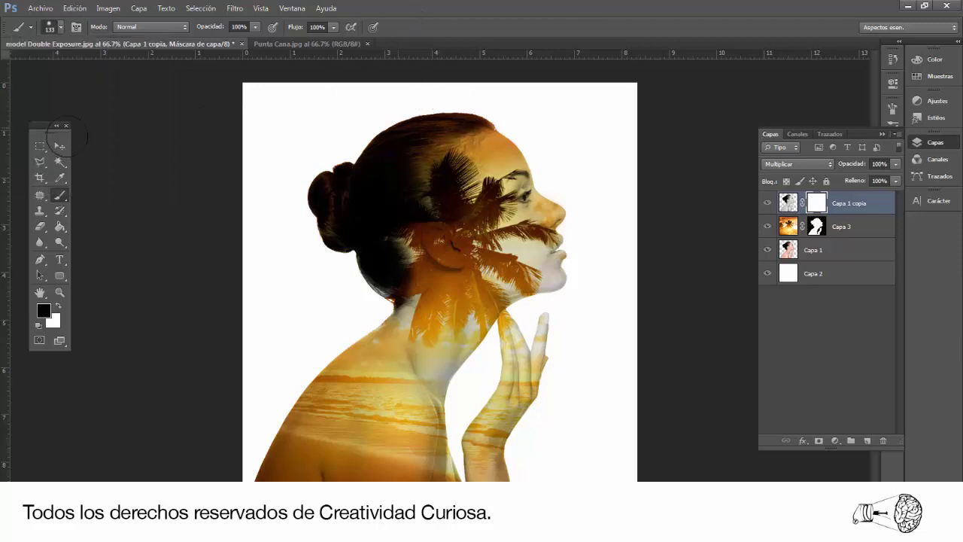
click(58, 29)
drag(102, 64, 95, 65)
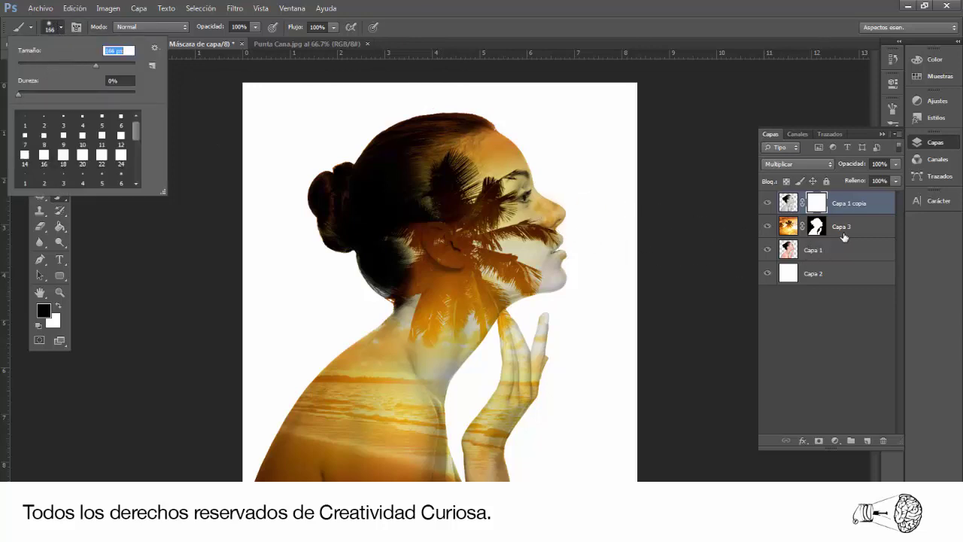
key(Return)
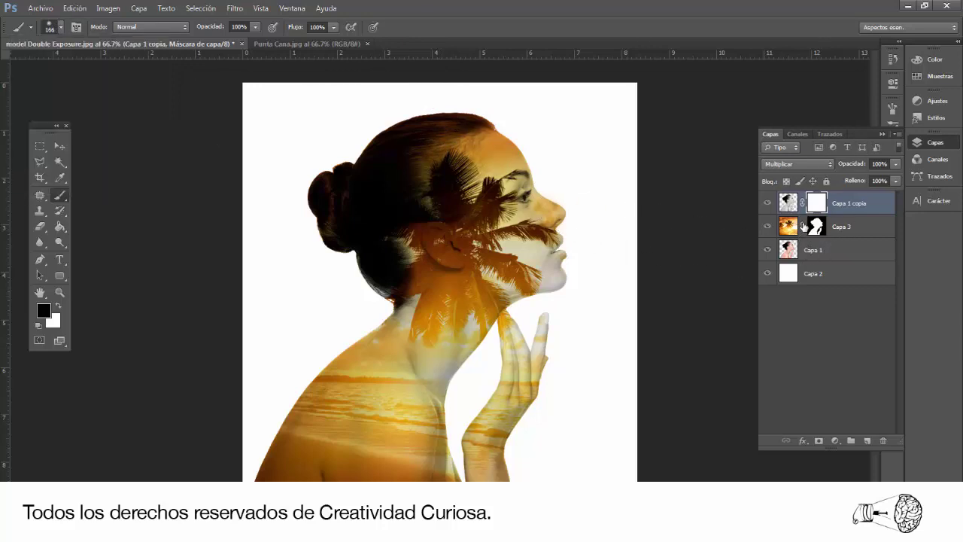
click(802, 228)
Step: Move Capa 3's beach image inside its mask so the palm crosses her neck and jaw
click(788, 225)
key(x)
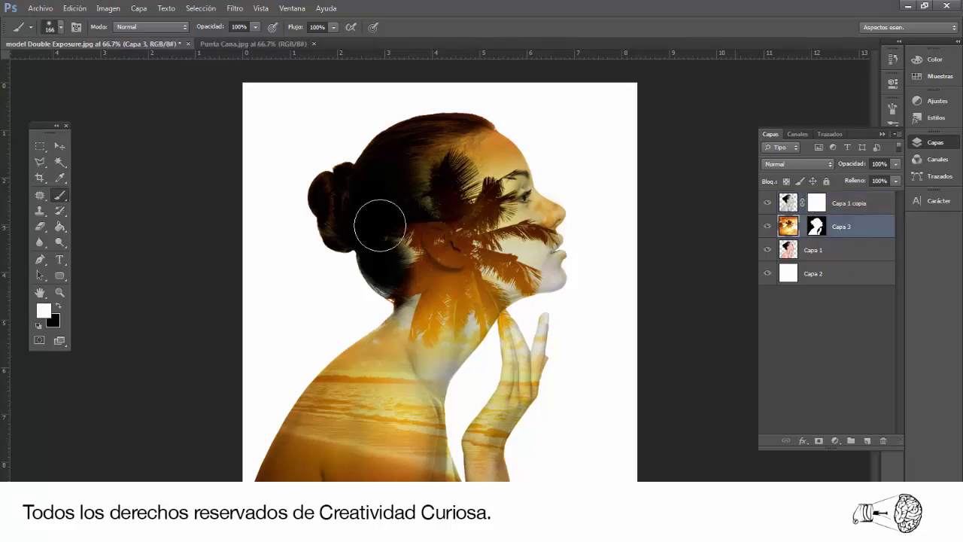
click(55, 148)
drag(438, 277, 414, 292)
drag(410, 300, 415, 303)
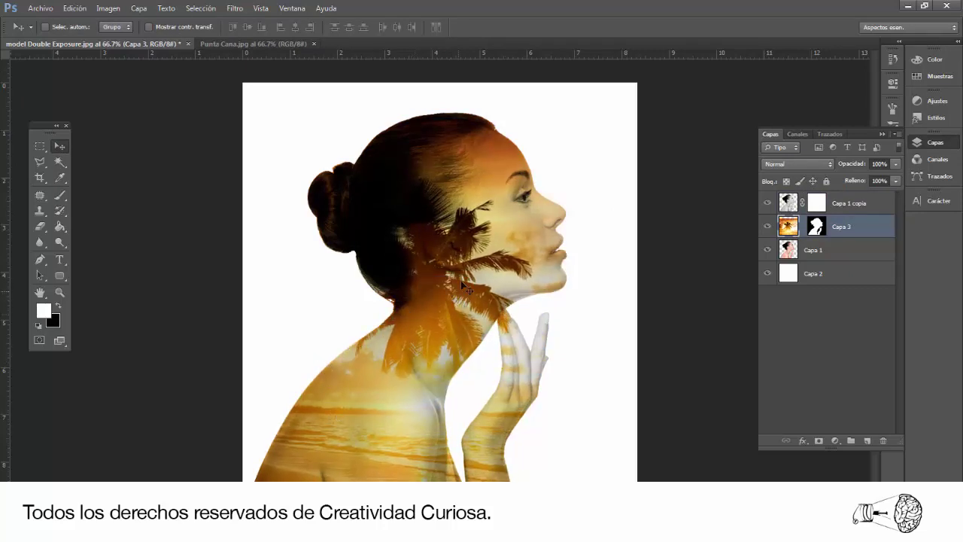
drag(473, 271, 478, 263)
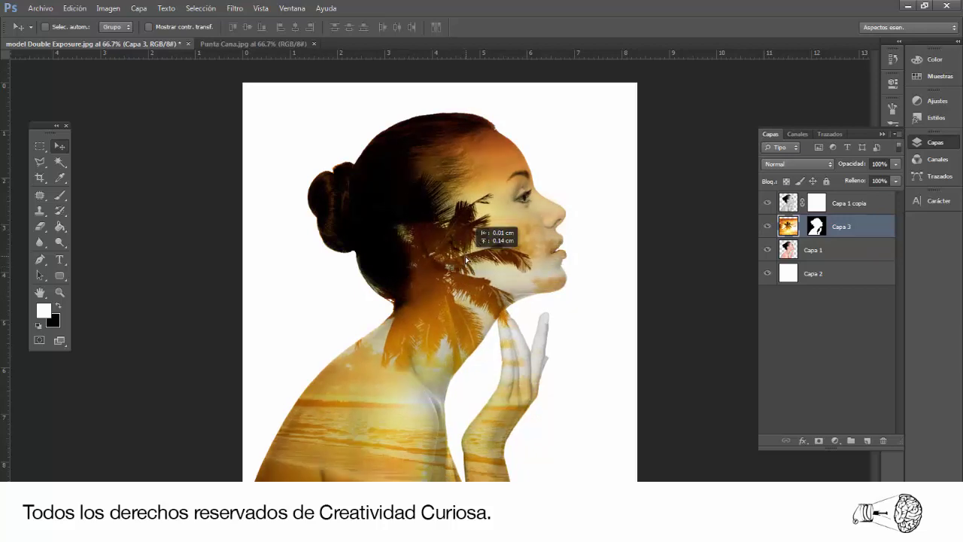
click(824, 205)
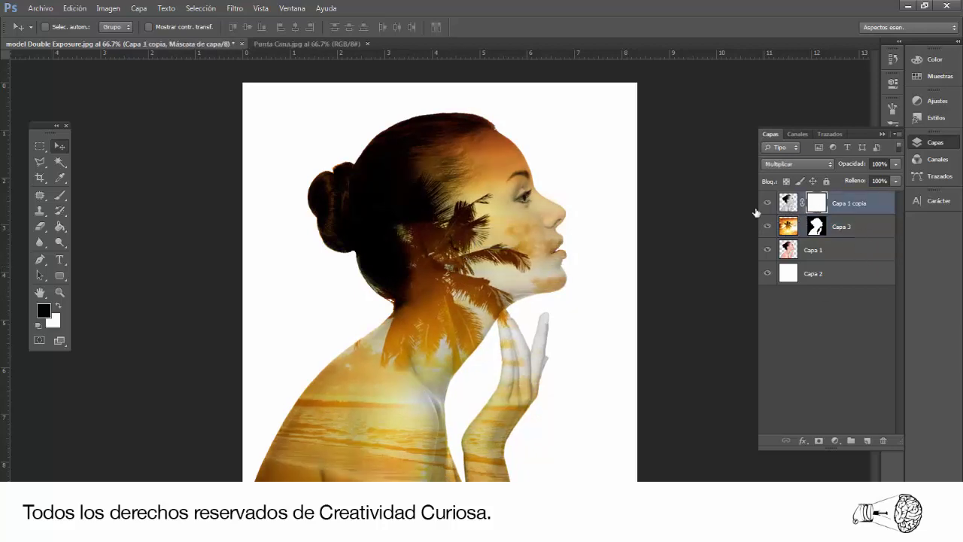
Step: Paint black on Capa 1 copia's mask over the hair, neck, jaw and below the chin
click(61, 196)
mouse_move(419, 183)
mouse_down()
mouse_move(369, 280)
mouse_move(412, 146)
mouse_move(323, 146)
mouse_move(478, 137)
mouse_up()
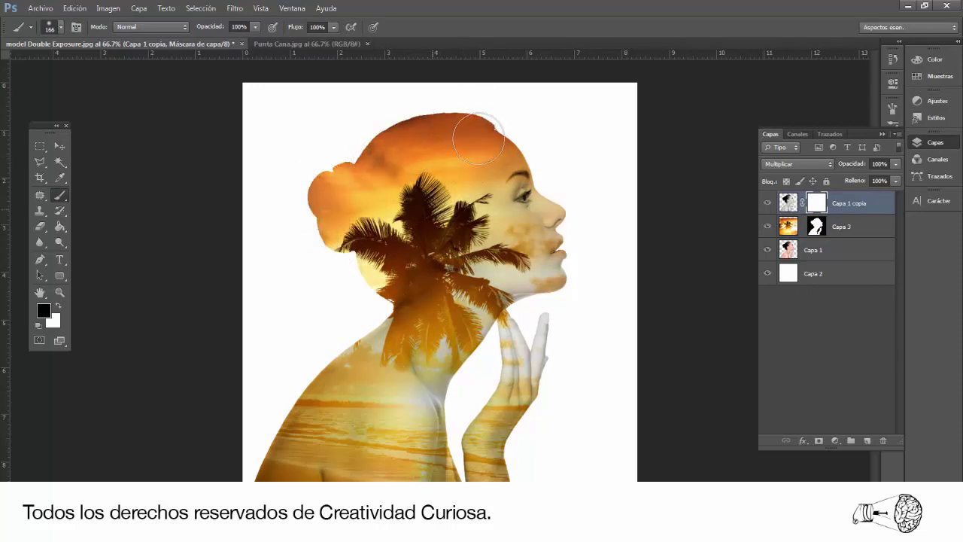
mouse_move(413, 294)
mouse_down()
mouse_move(563, 279)
mouse_move(543, 325)
mouse_move(403, 423)
mouse_move(429, 362)
mouse_move(527, 338)
mouse_move(489, 393)
mouse_move(424, 406)
mouse_move(361, 452)
mouse_move(376, 421)
mouse_move(337, 349)
mouse_move(293, 473)
mouse_up()
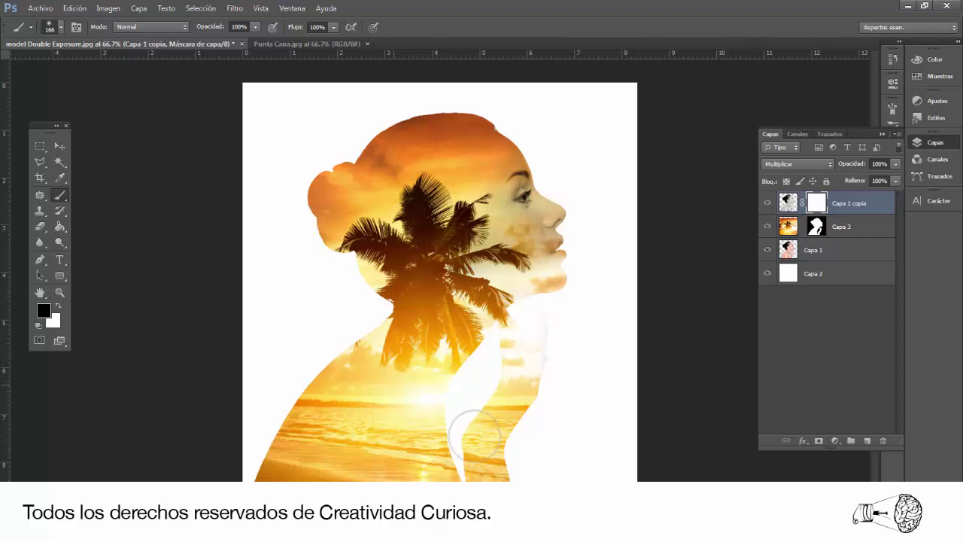
click(476, 412)
Step: Refine the mask around the hand with white and black strokes, undoing the last chin stroke
click(58, 304)
drag(499, 387, 549, 362)
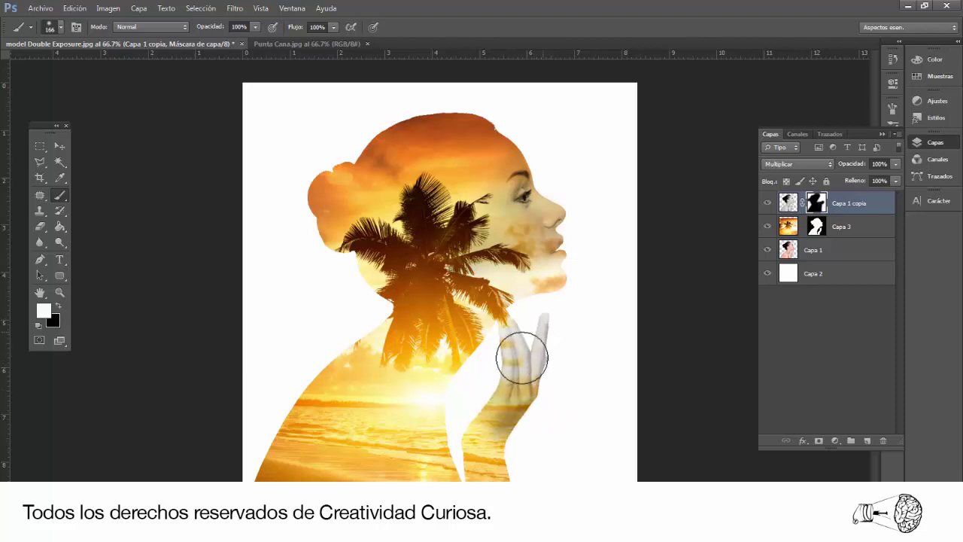
drag(475, 449, 496, 459)
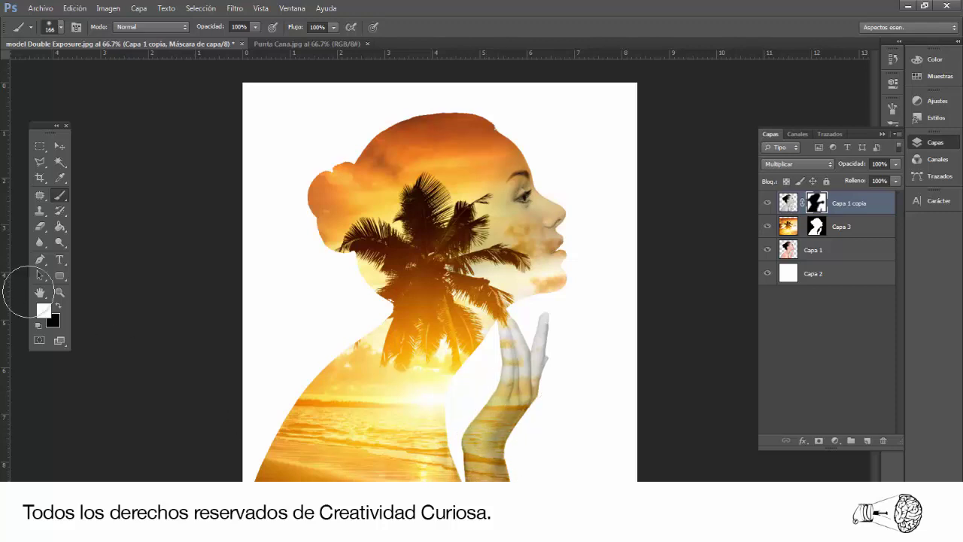
click(58, 304)
drag(466, 398, 497, 338)
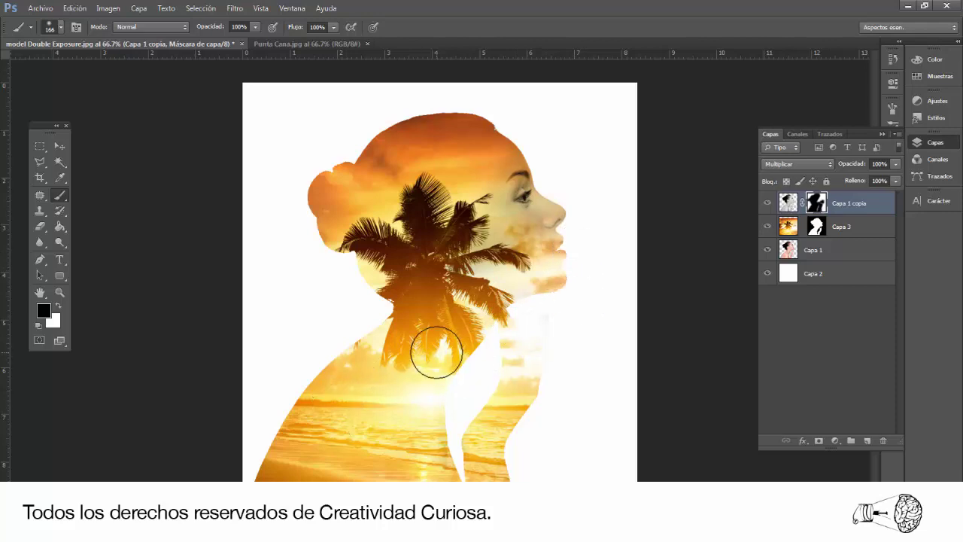
key(ctrl+z)
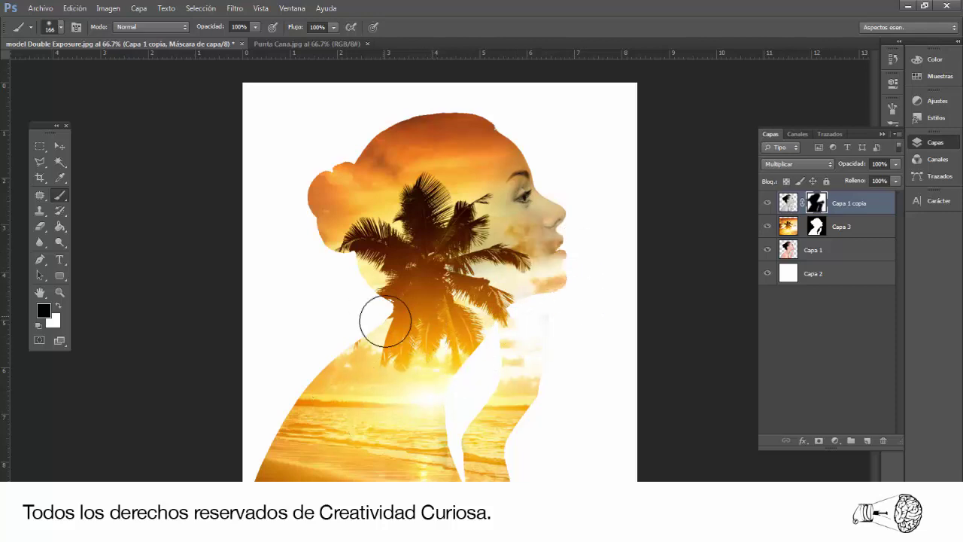
key(z)
alt+click(450, 272)
click(449, 272)
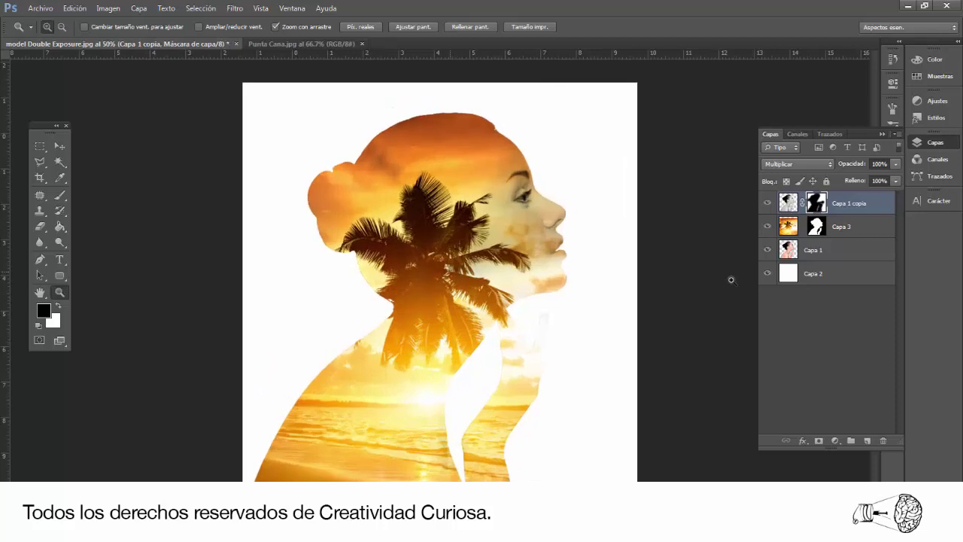
Step: Select the Capa 3 sunset layer and duplicate it with Ctrl+J
click(812, 256)
click(818, 277)
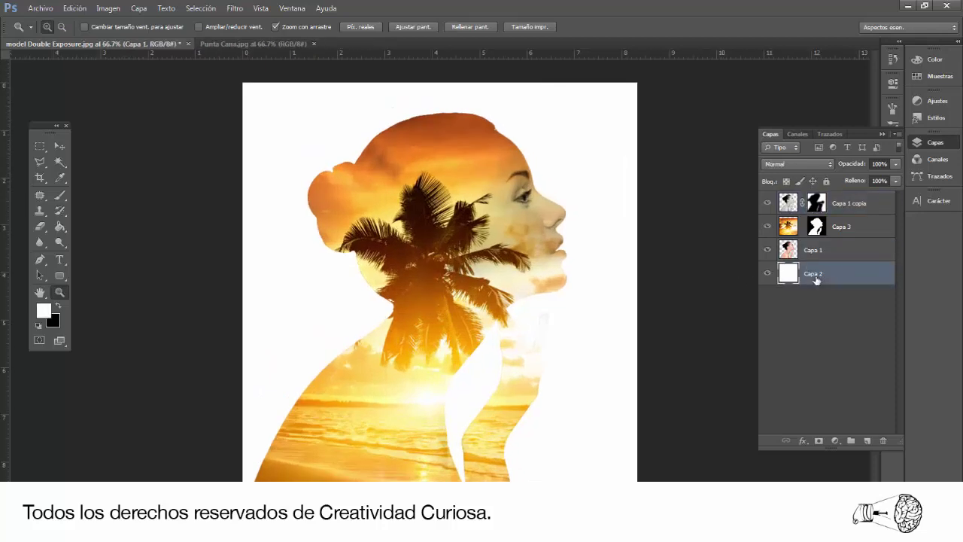
click(819, 252)
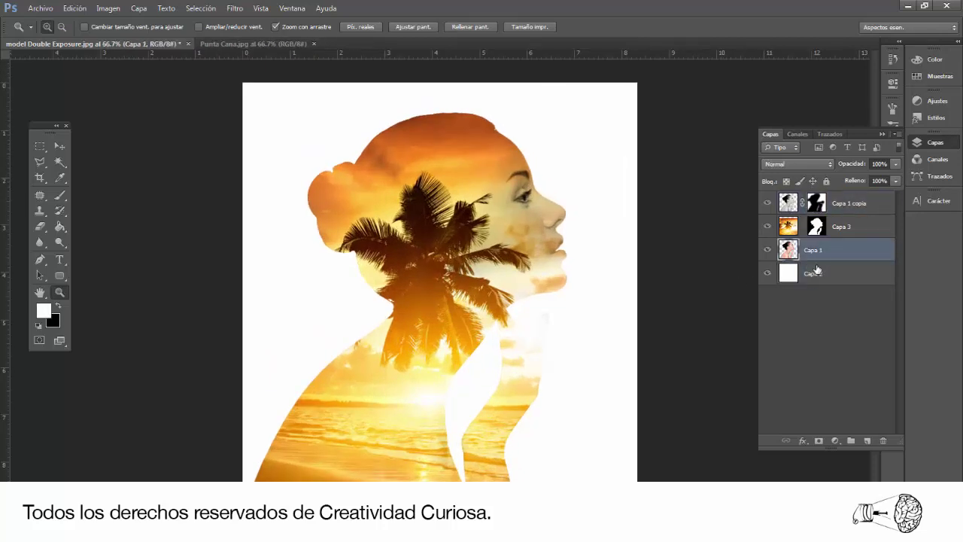
click(816, 273)
click(787, 225)
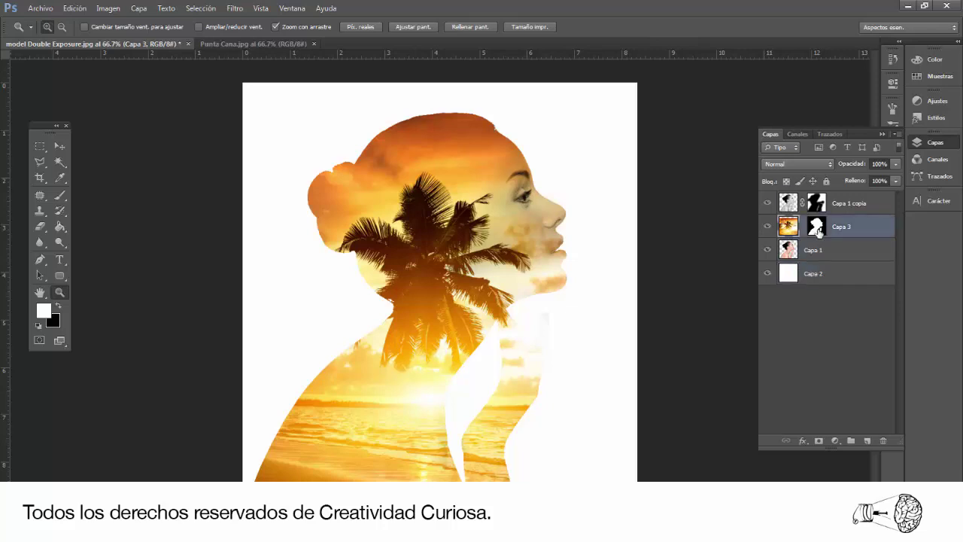
key(ctrl+j)
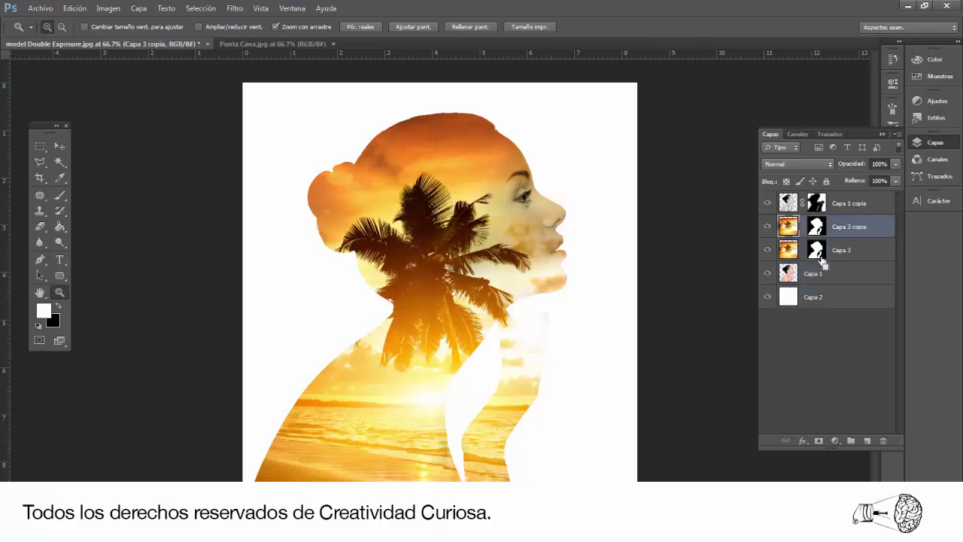
Step: Move Capa 3 copia to the top of the stack and remove its layer mask
drag(853, 209, 850, 199)
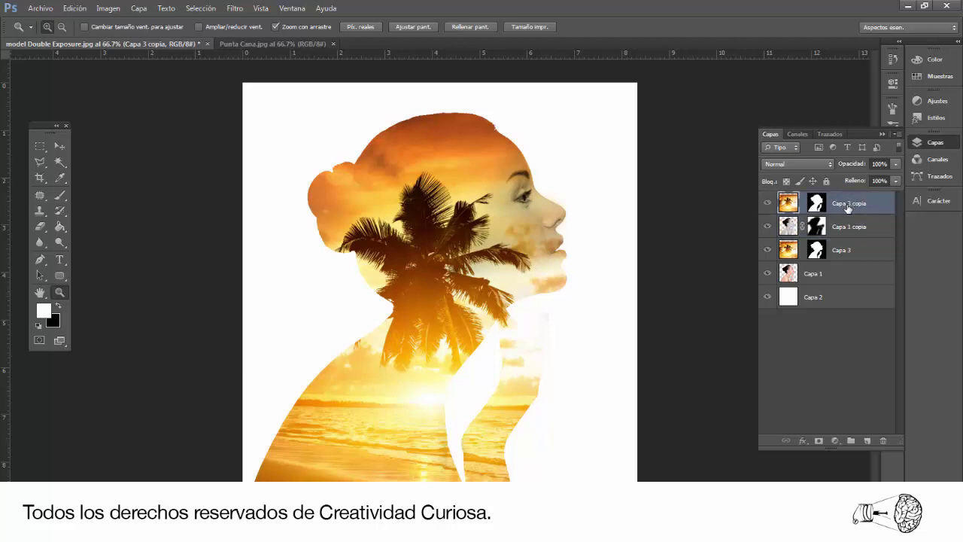
right_click(818, 205)
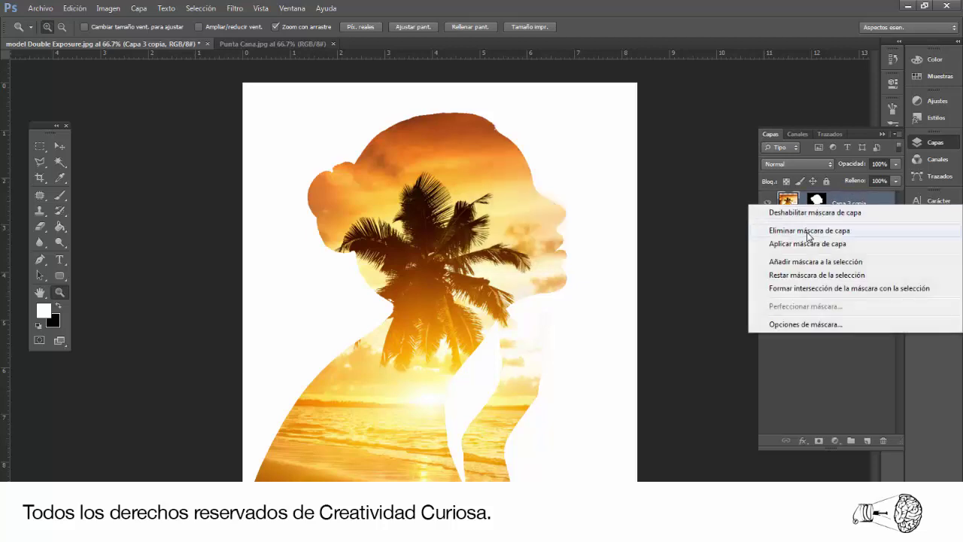
click(809, 231)
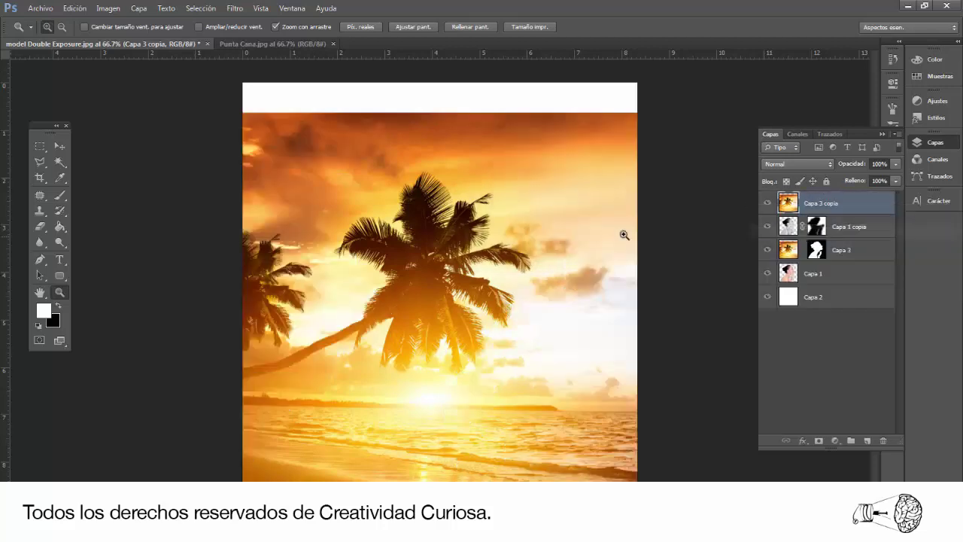
click(235, 8)
mouse_move(252, 129)
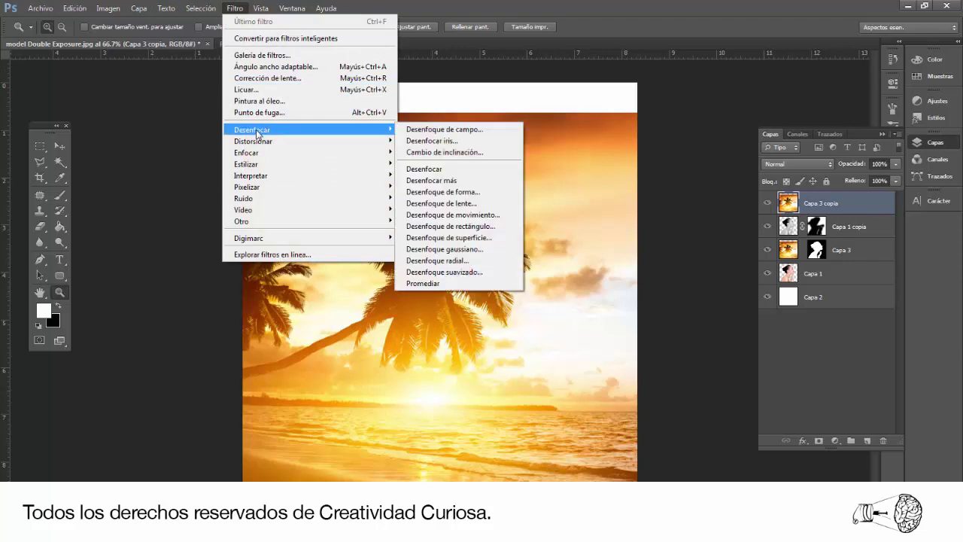
Step: Apply a Gaussian blur with a 20.9 px radius to Capa 3 copia
click(463, 248)
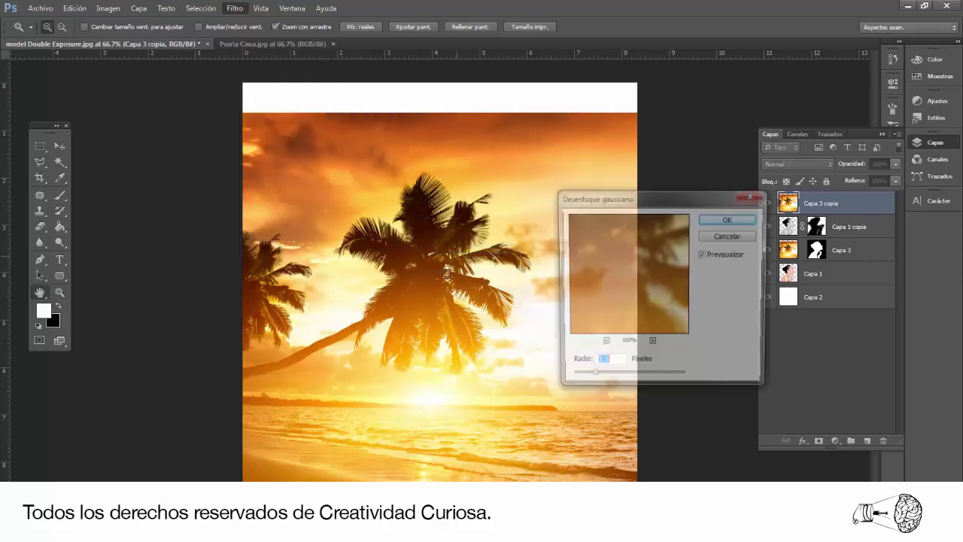
drag(602, 383, 636, 384)
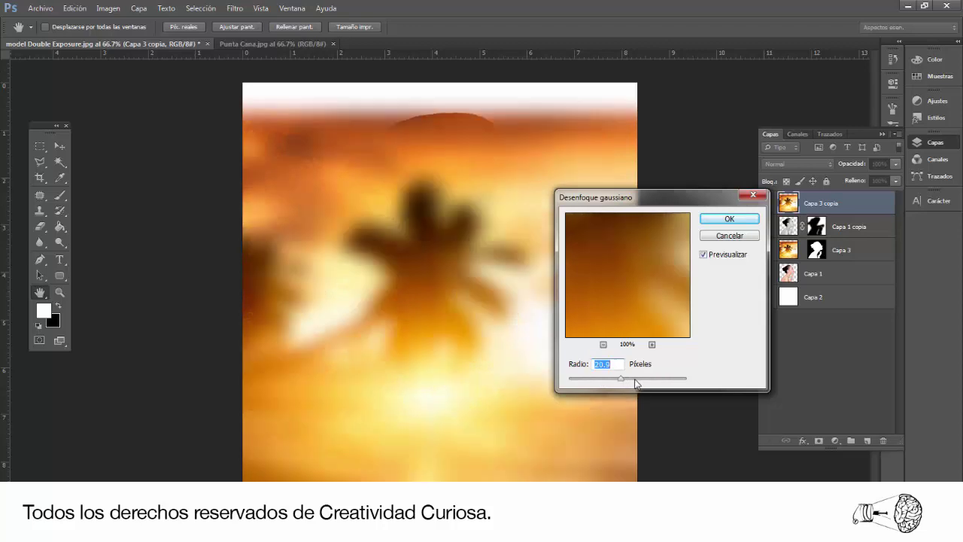
click(722, 222)
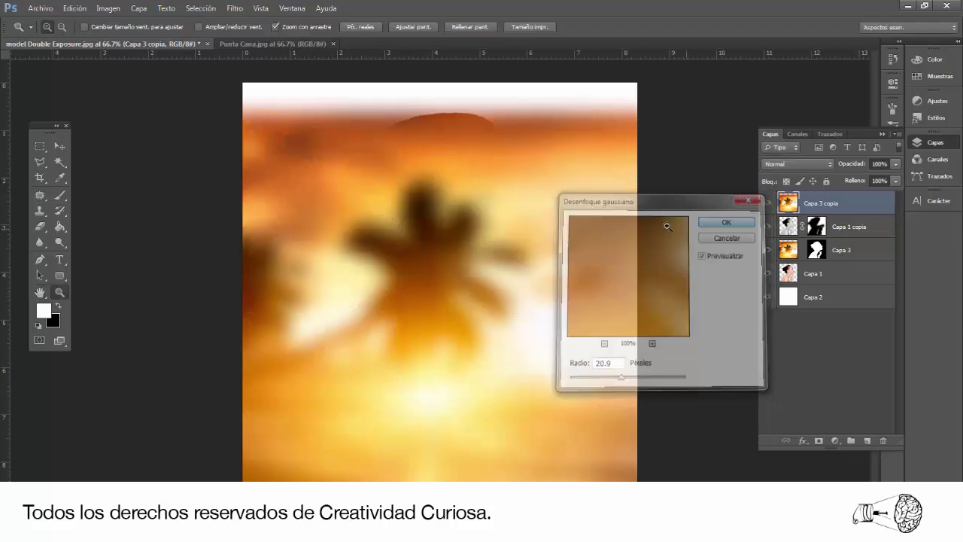
Step: Shift the blurred sunset copy upward and lower its opacity to 53%
key(v)
drag(447, 318, 443, 283)
click(893, 165)
drag(895, 178, 865, 175)
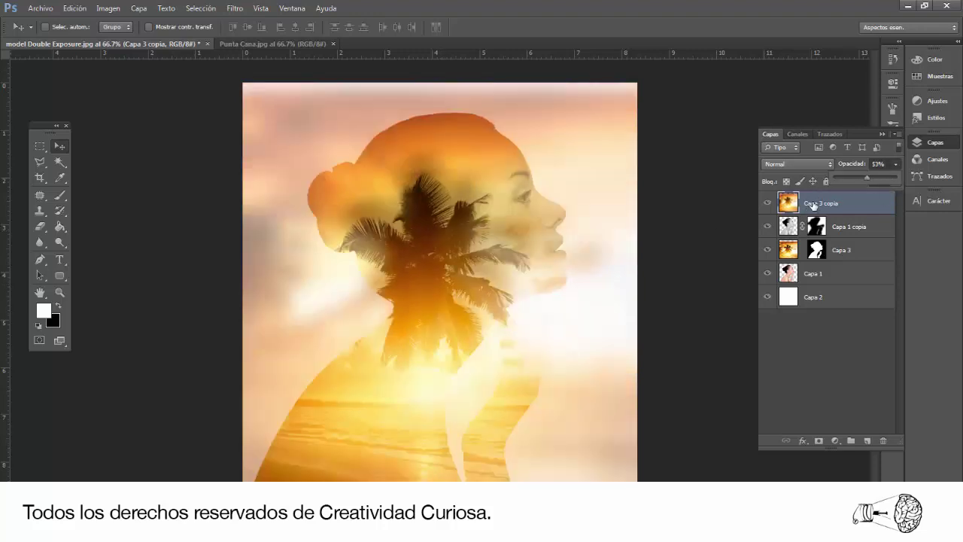
Step: Set up a soft Eraser with 0% hardness and a 442 px size
click(60, 195)
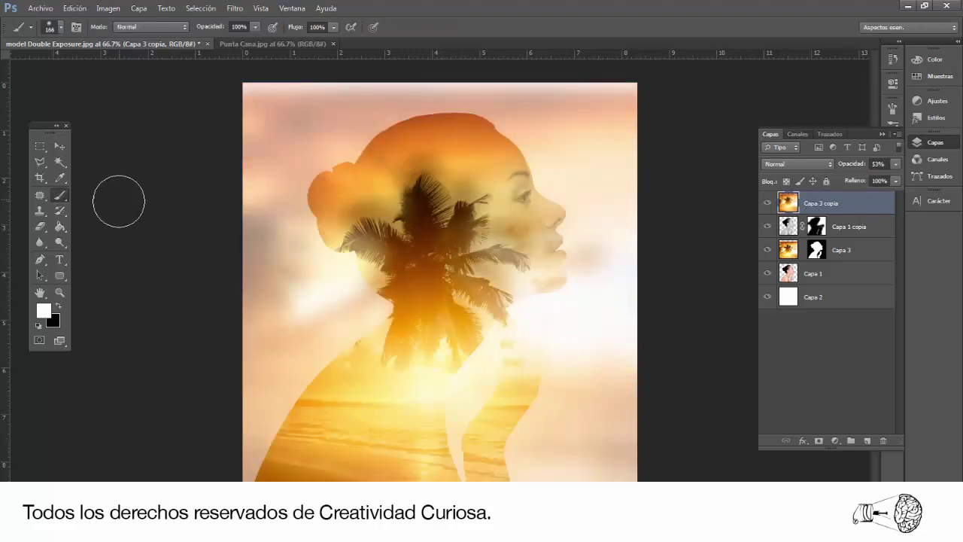
click(37, 226)
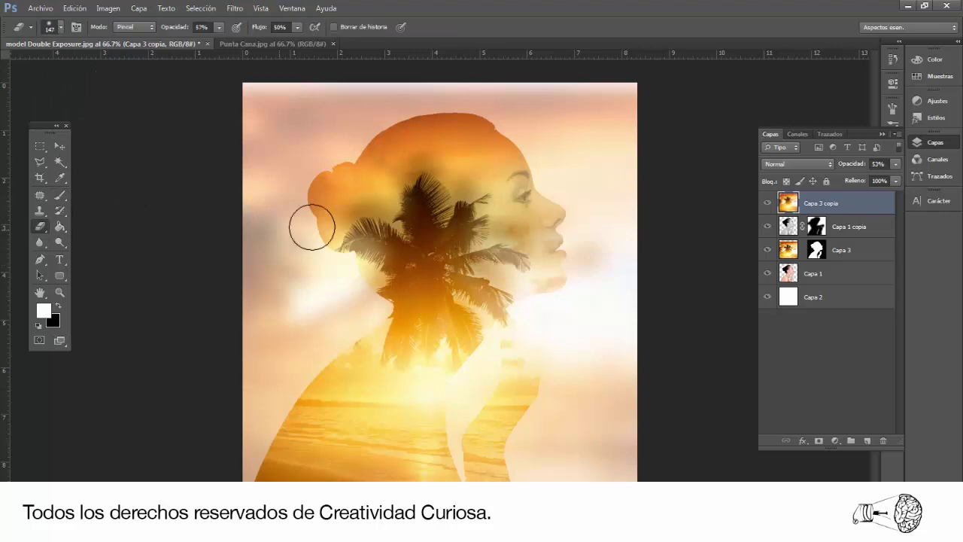
click(62, 29)
click(67, 91)
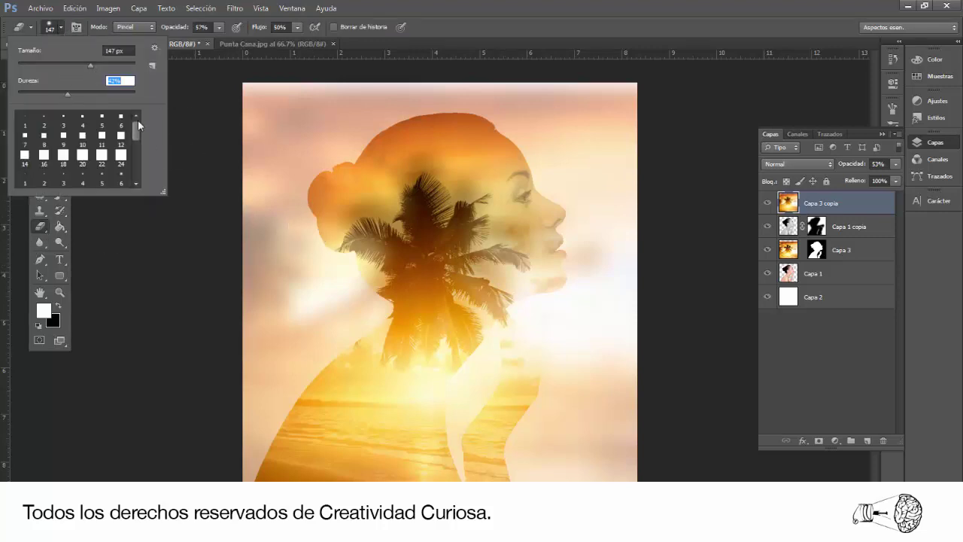
click(117, 65)
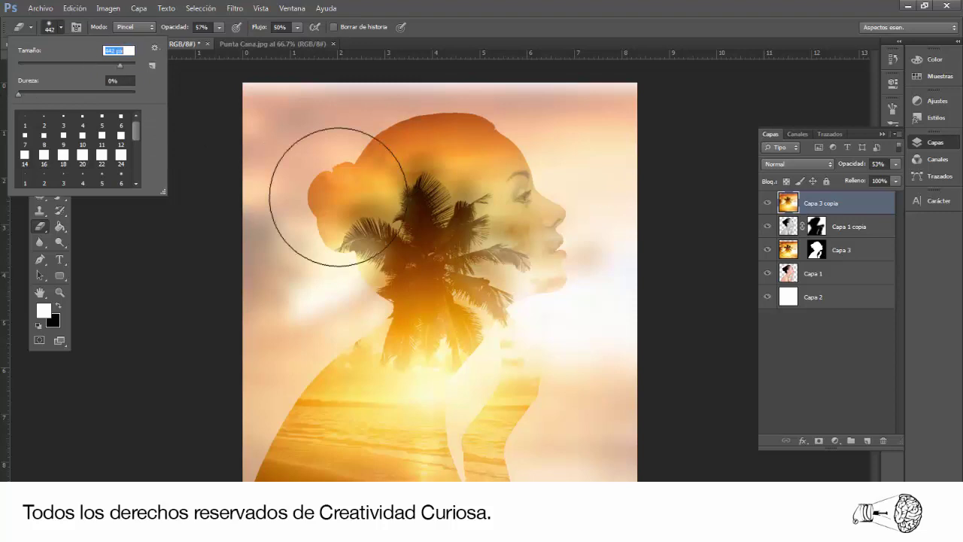
key(Return)
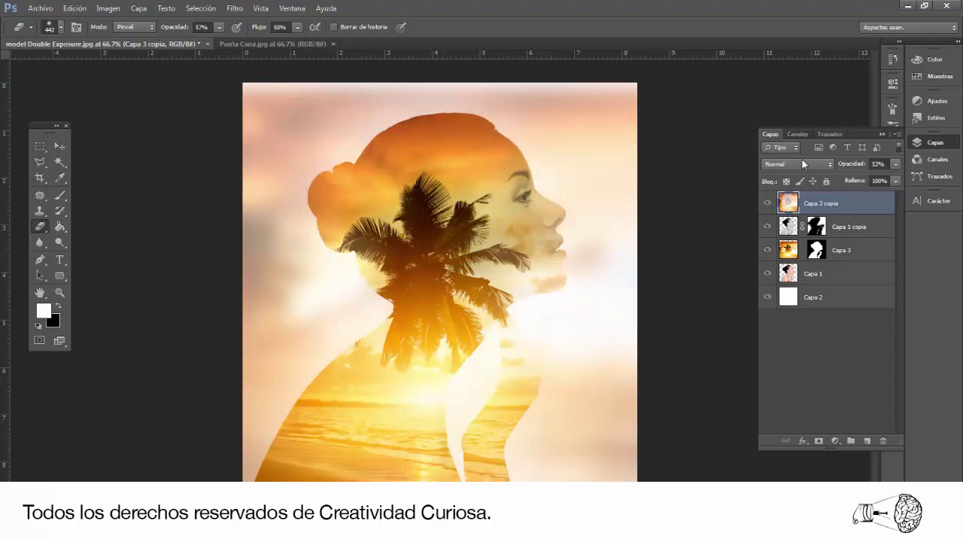
Step: Fade the sunset overlay to 38% opacity and nudge it slightly upward
drag(855, 178, 861, 180)
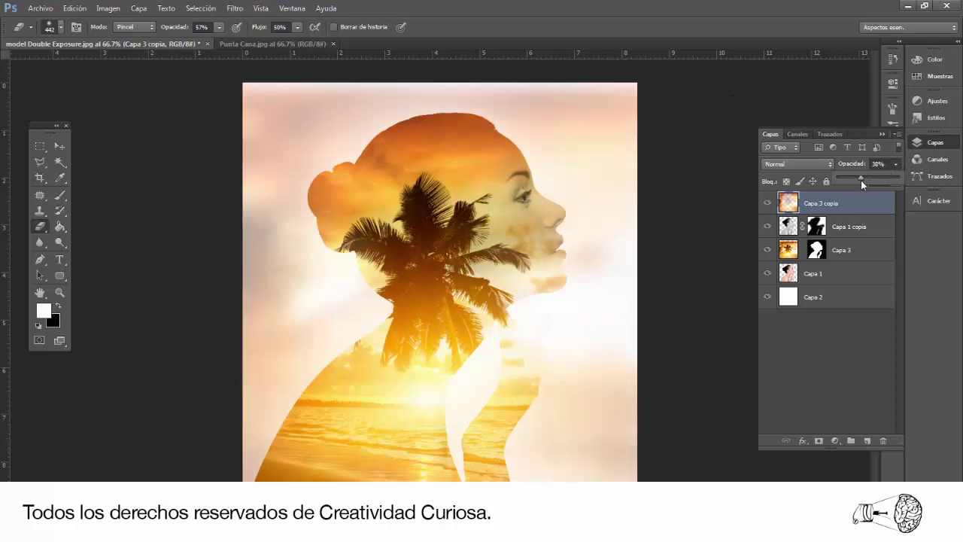
key(v)
drag(620, 349, 619, 343)
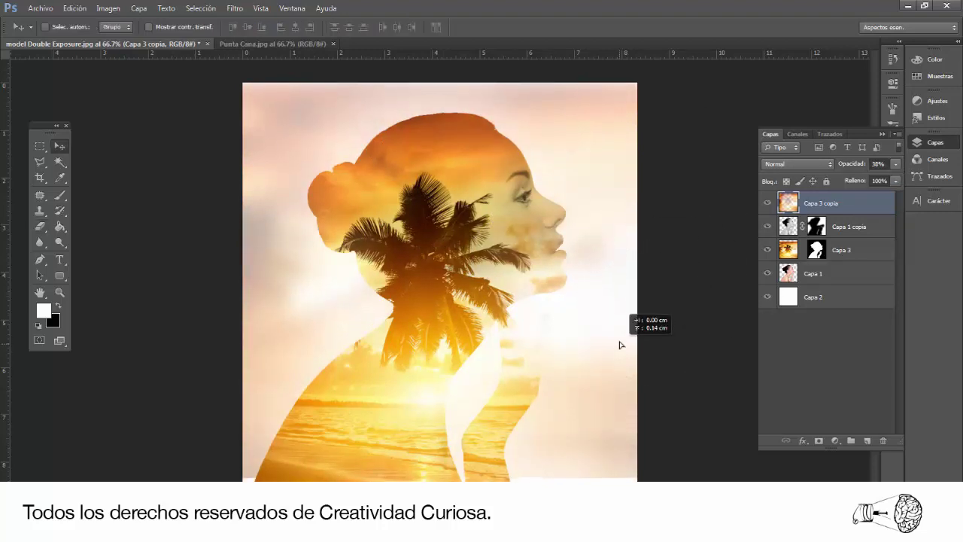
key(z)
alt+click(502, 308)
click(503, 302)
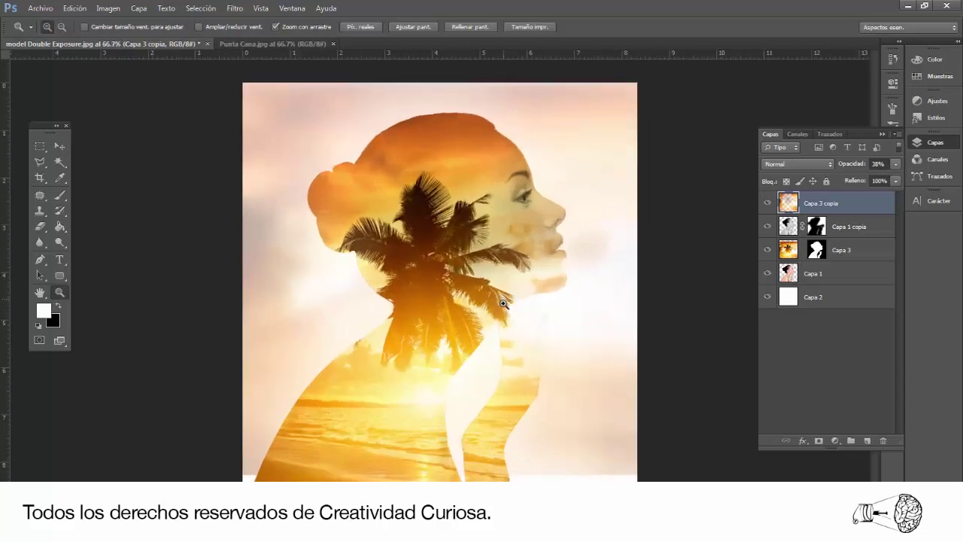